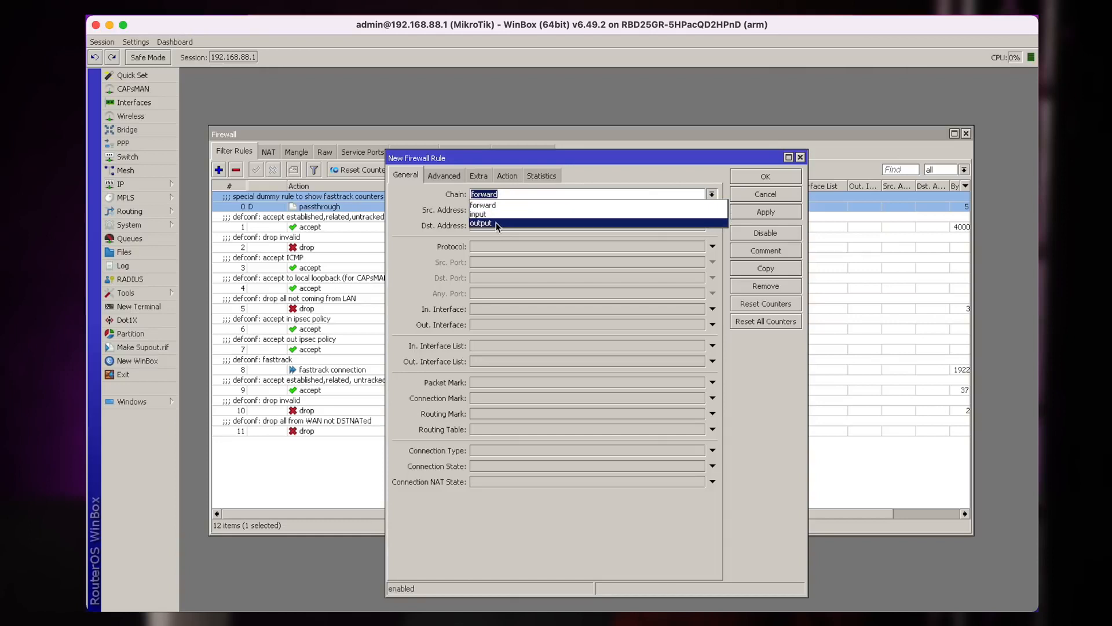
{"action": "left_click", "coordinate": [521, 188]}
{"action": "type", "text": "custom"}
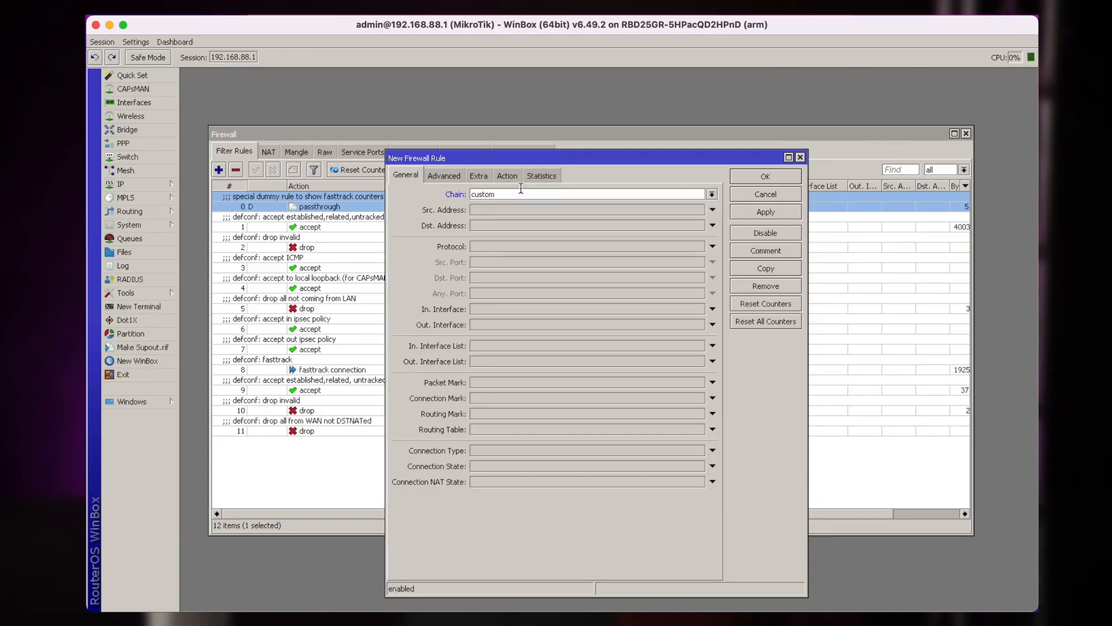
{"action": "left_click_drag", "start_coordinate": [576, 159], "coordinate": [659, 157]}
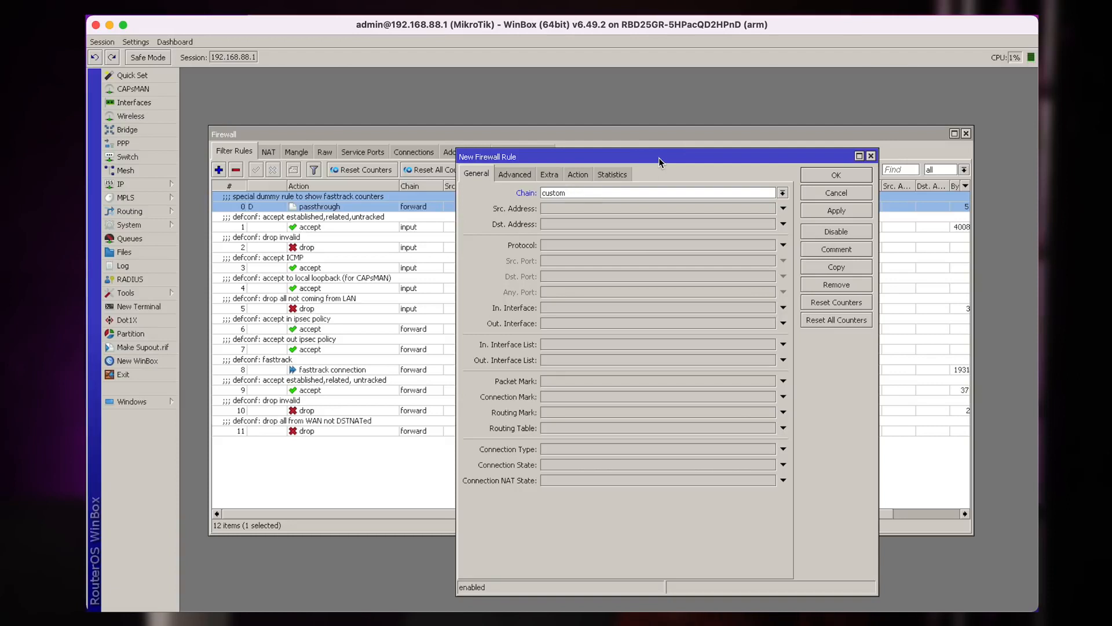
{"action": "left_click_drag", "start_coordinate": [659, 157], "coordinate": [762, 105]}
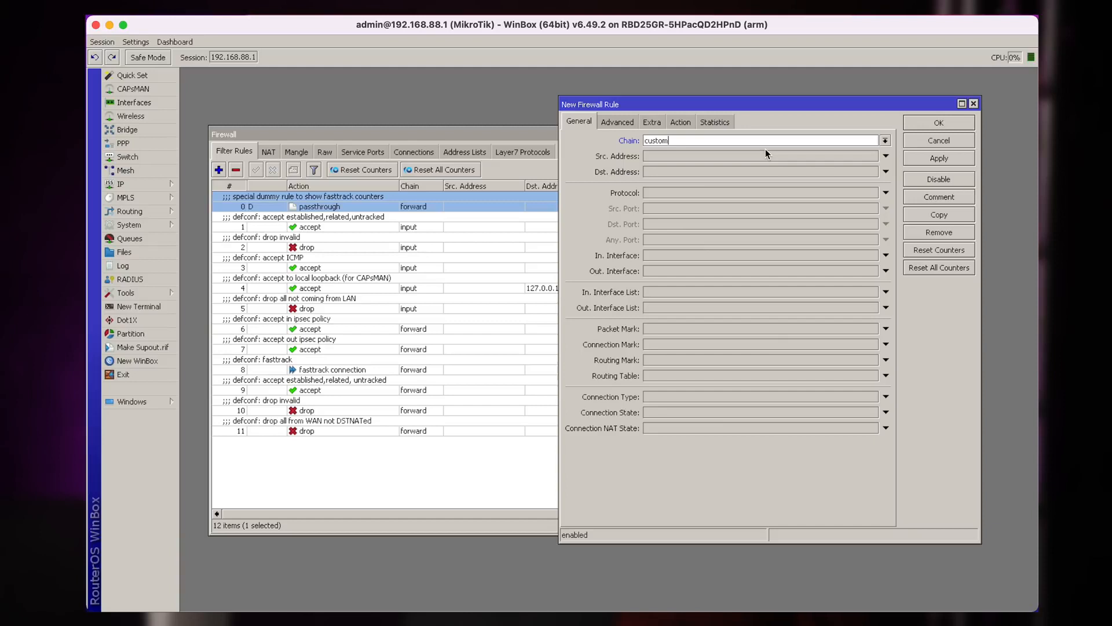
{"action": "left_click", "coordinate": [933, 140]}
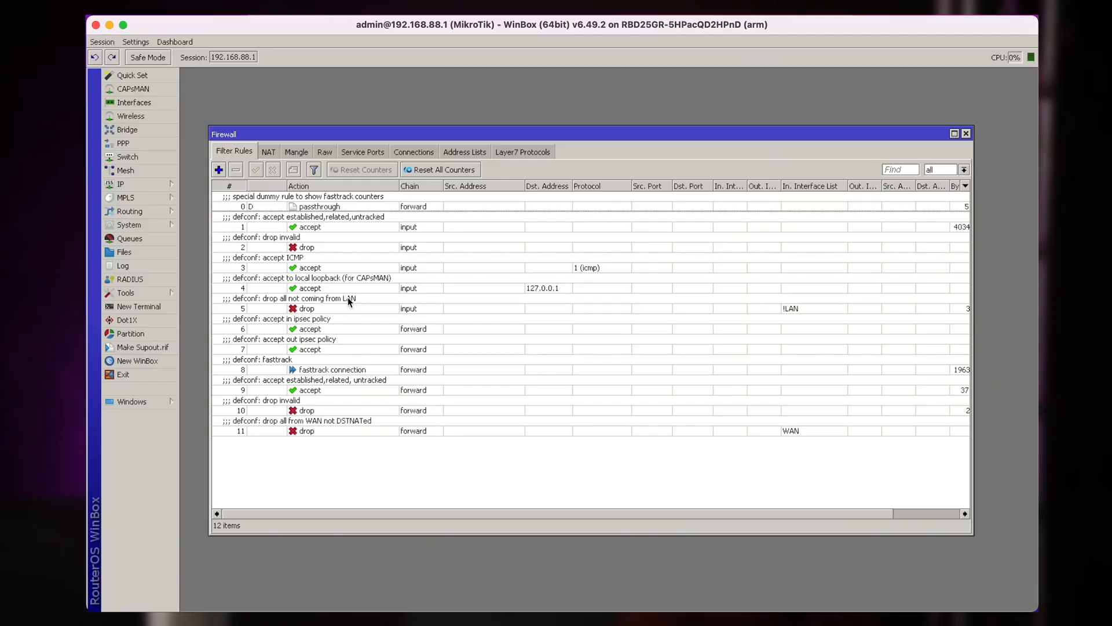
- Widen the Firewall window on both sides so the Bytes and Packets columns of the filter rules show in full
{"action": "left_click", "coordinate": [336, 203]}
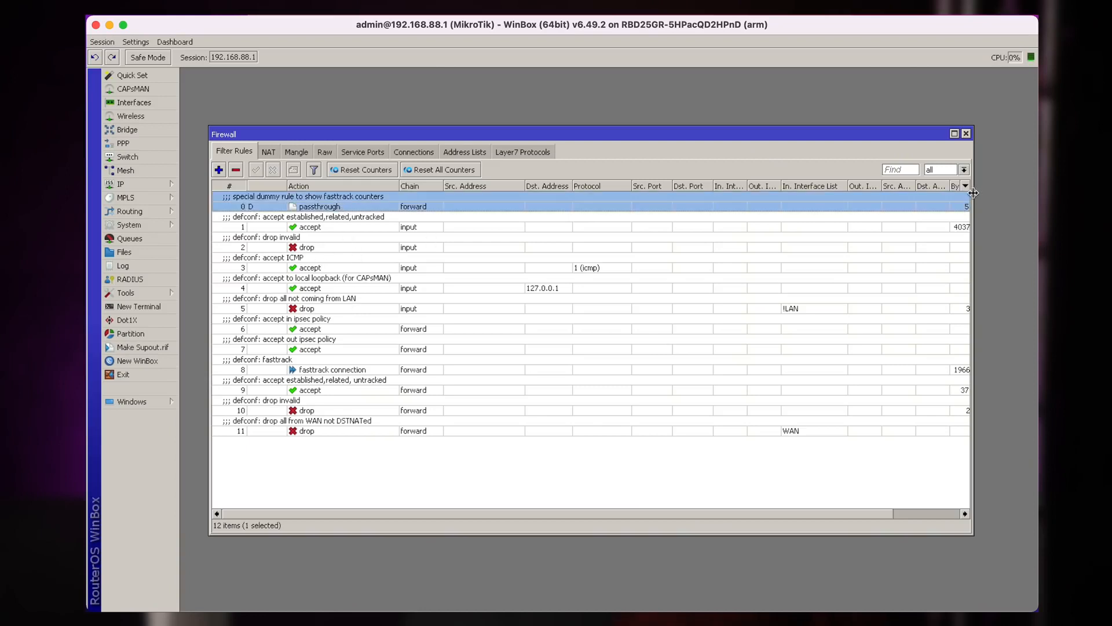
{"action": "left_click_drag", "start_coordinate": [973, 196], "coordinate": [1040, 195]}
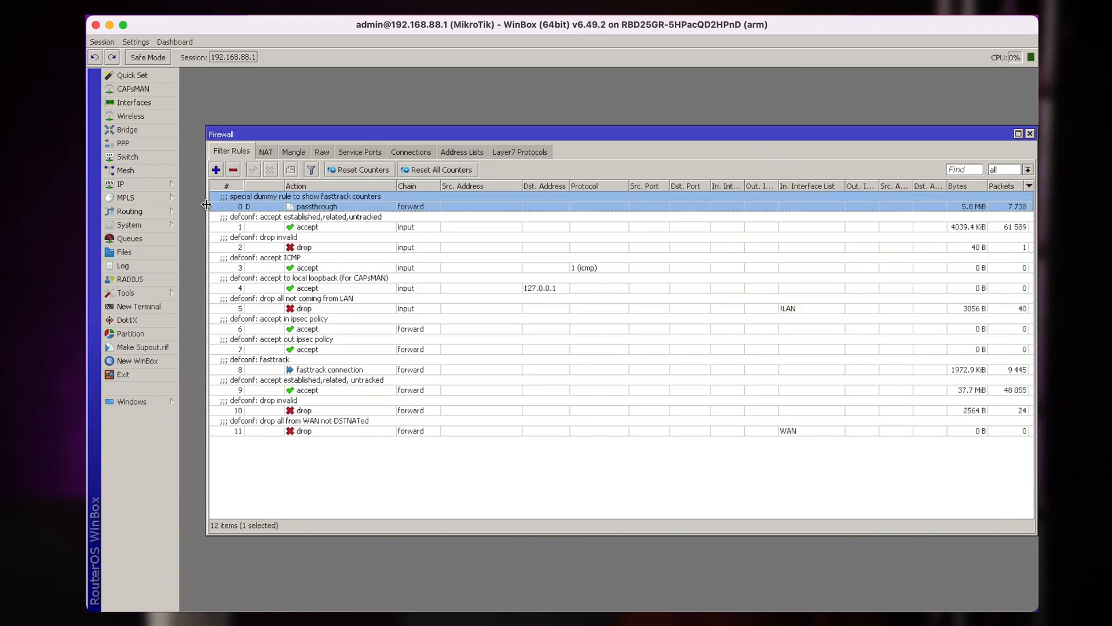
{"action": "left_click_drag", "start_coordinate": [206, 209], "coordinate": [193, 208]}
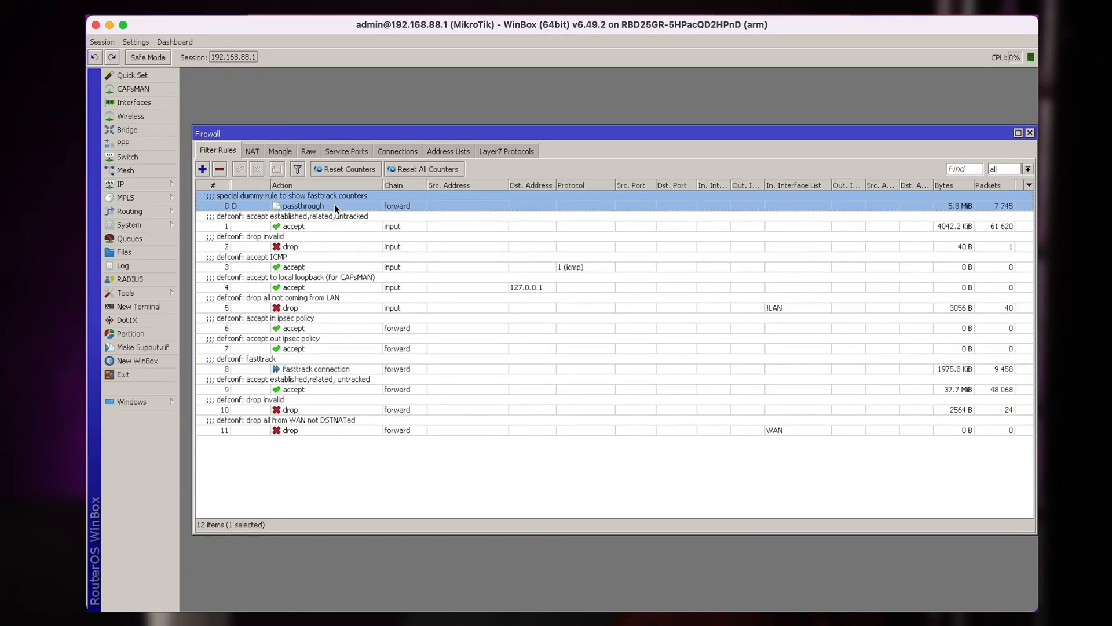
- Examine the default input chain filter rules one by one, from accept established,related,untracked to drop all not coming from LAN
{"action": "left_click", "coordinate": [325, 226]}
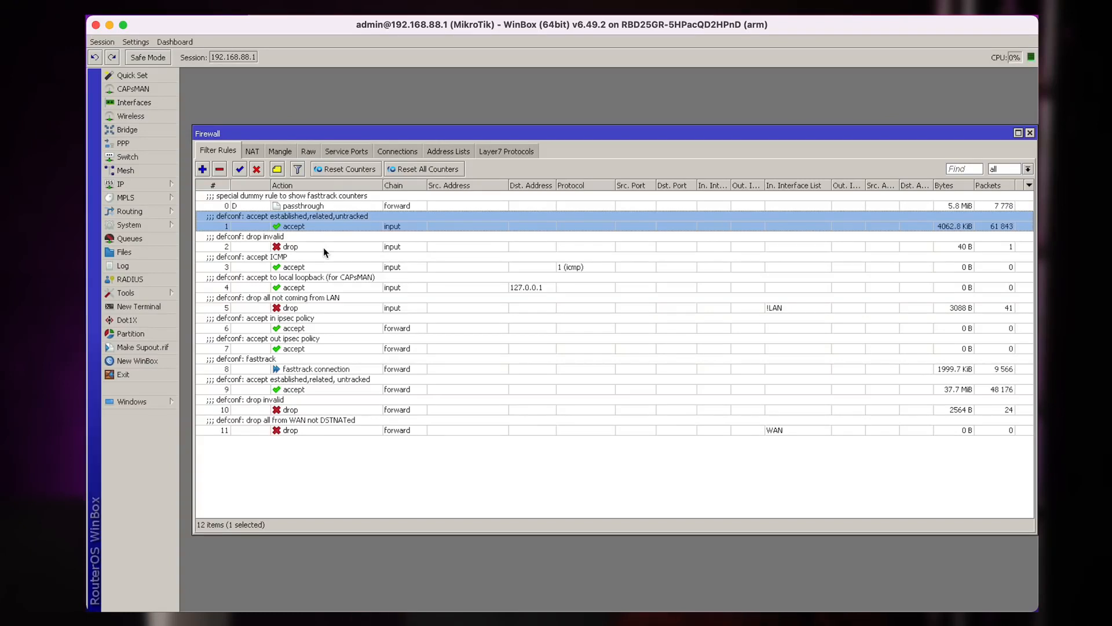
{"action": "left_click", "coordinate": [327, 245]}
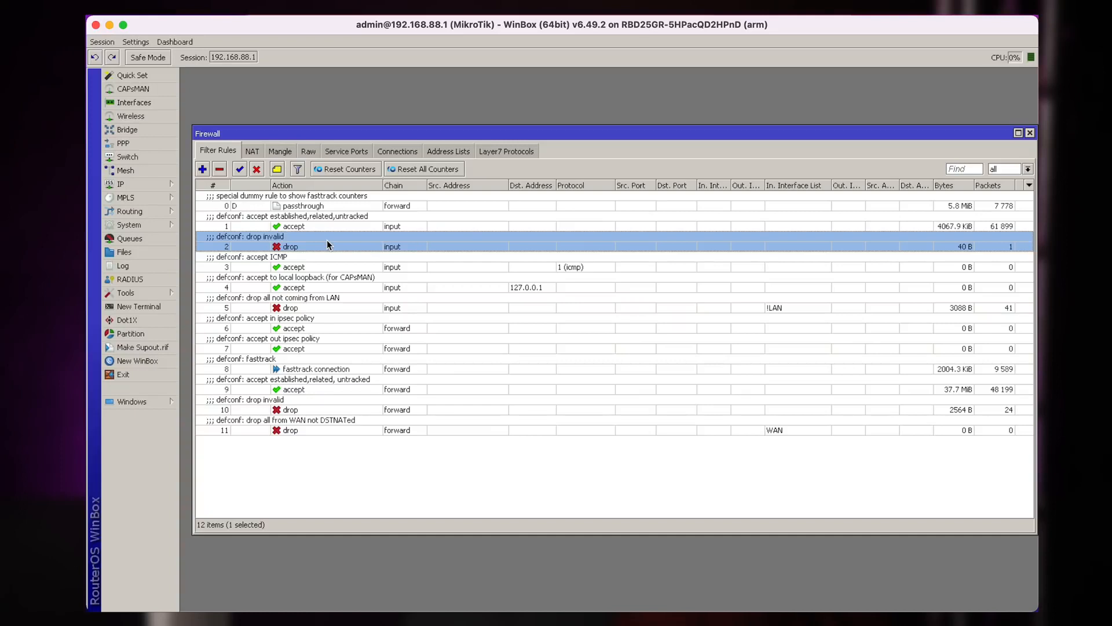
{"action": "left_click", "coordinate": [329, 215]}
{"action": "left_click", "coordinate": [387, 251]}
{"action": "left_click", "coordinate": [336, 264]}
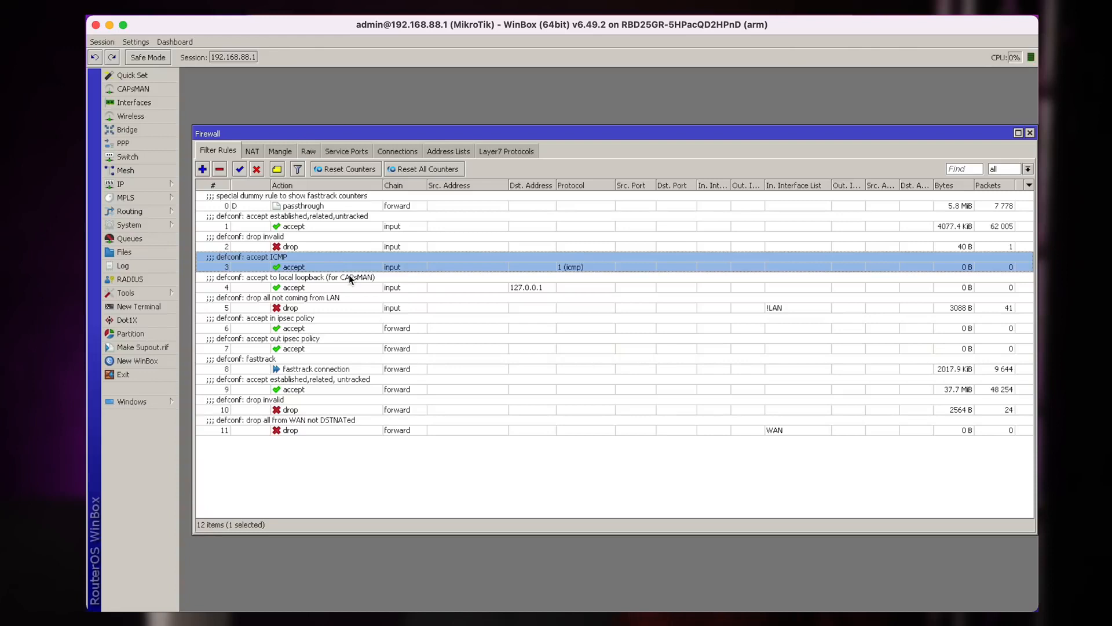
{"action": "left_click", "coordinate": [349, 284]}
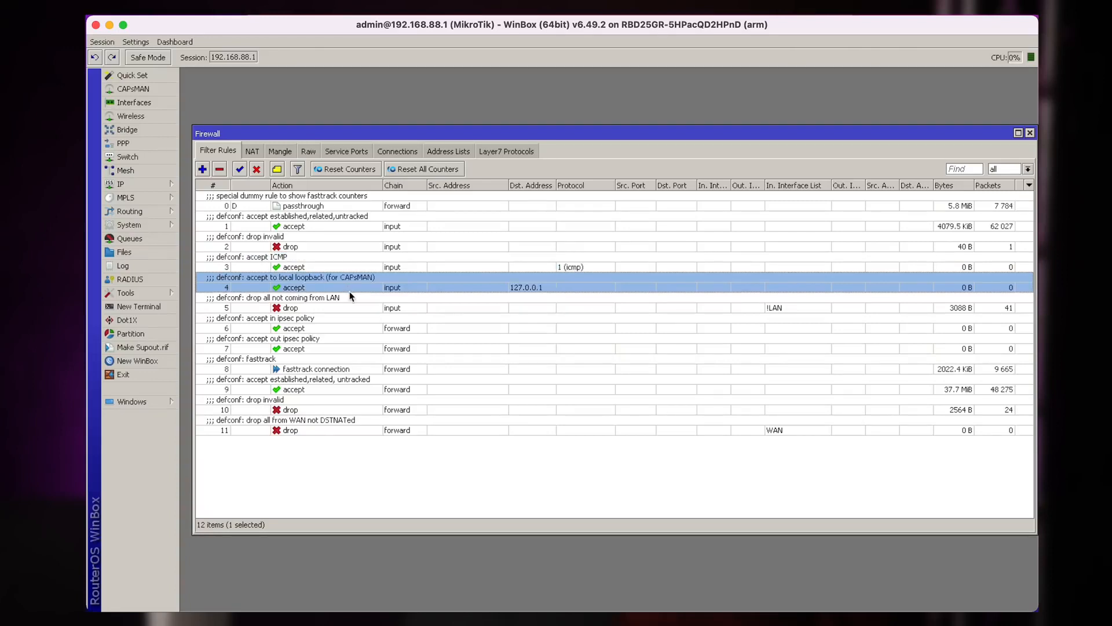
{"action": "left_click", "coordinate": [351, 306]}
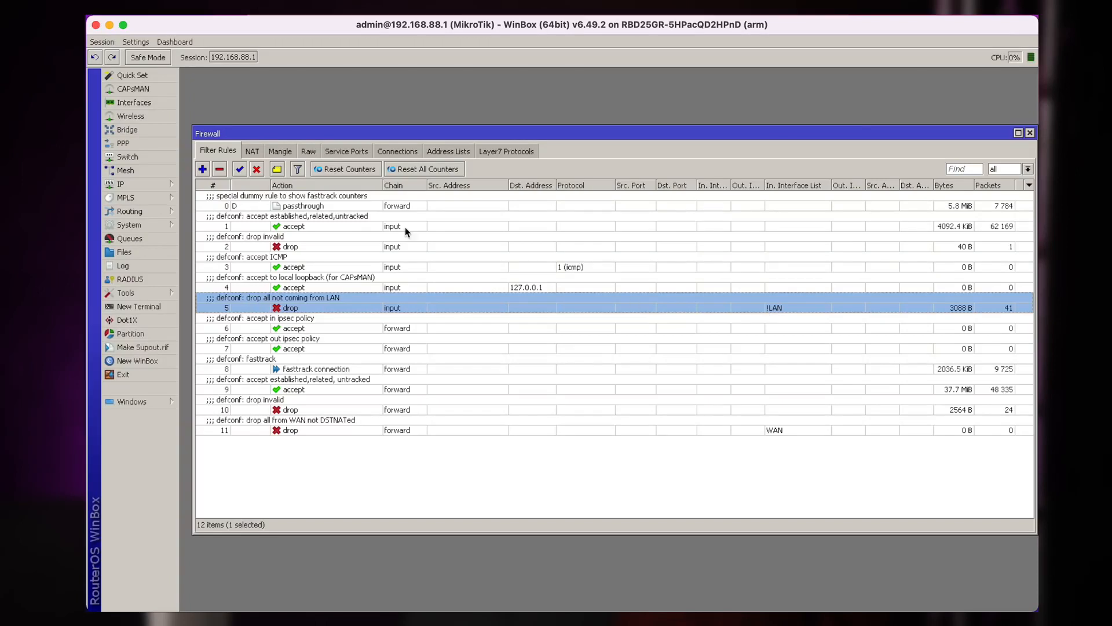
- Examine the default forward chain filter rules, from accept in ipsec policy to drop all from WAN not DSTNATed
{"action": "left_click", "coordinate": [401, 322]}
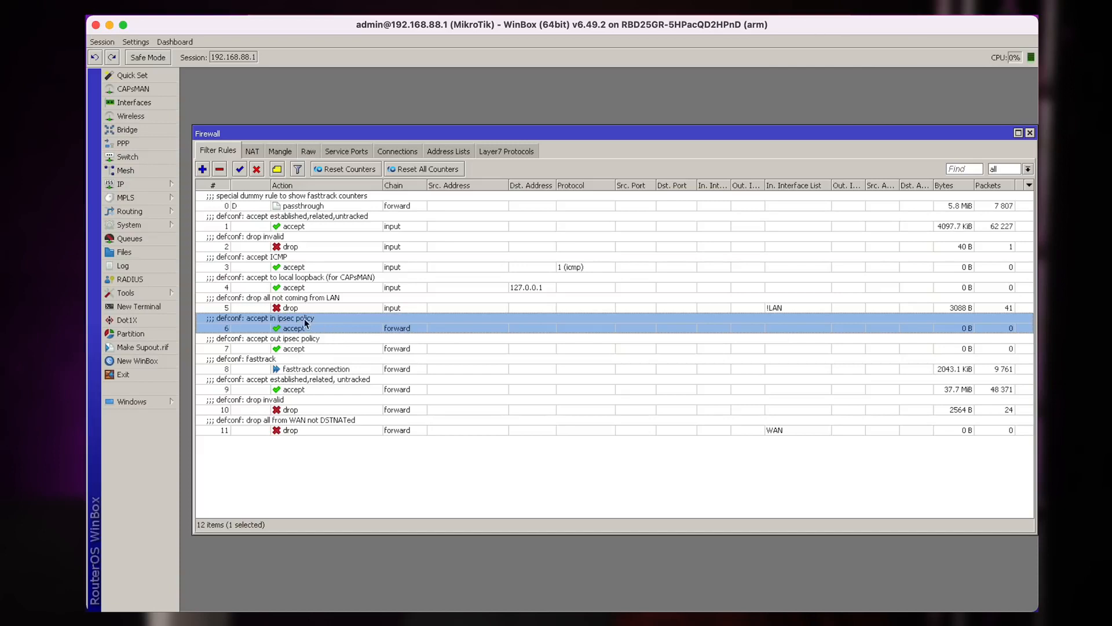
{"action": "left_click", "coordinate": [360, 350]}
{"action": "left_click", "coordinate": [350, 365]}
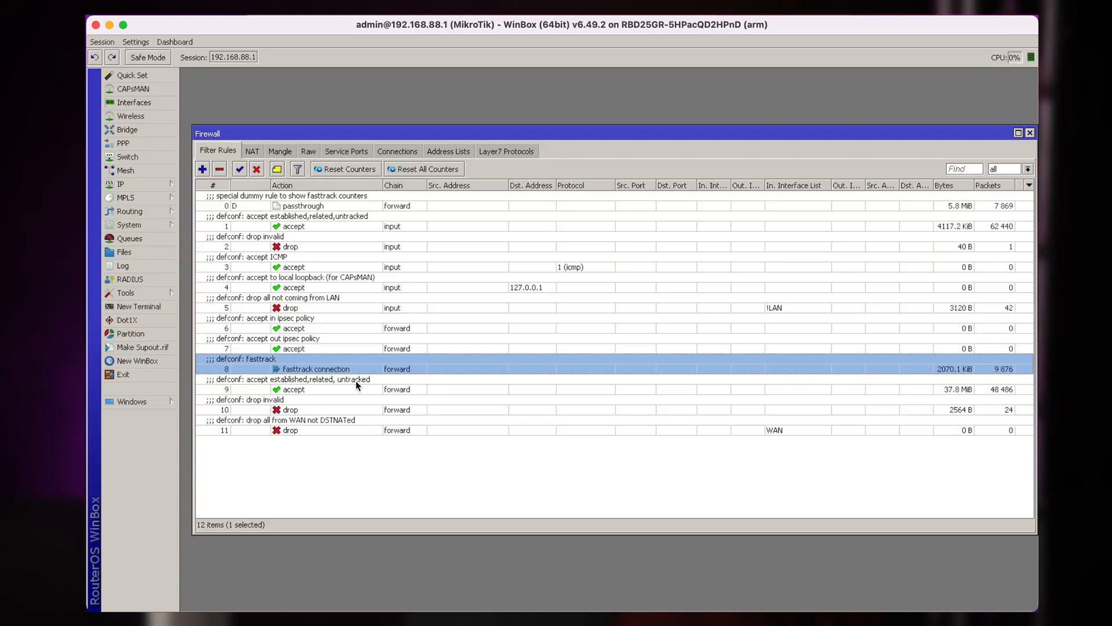
{"action": "left_click", "coordinate": [377, 380]}
{"action": "left_click", "coordinate": [376, 368]}
{"action": "left_click", "coordinate": [348, 384]}
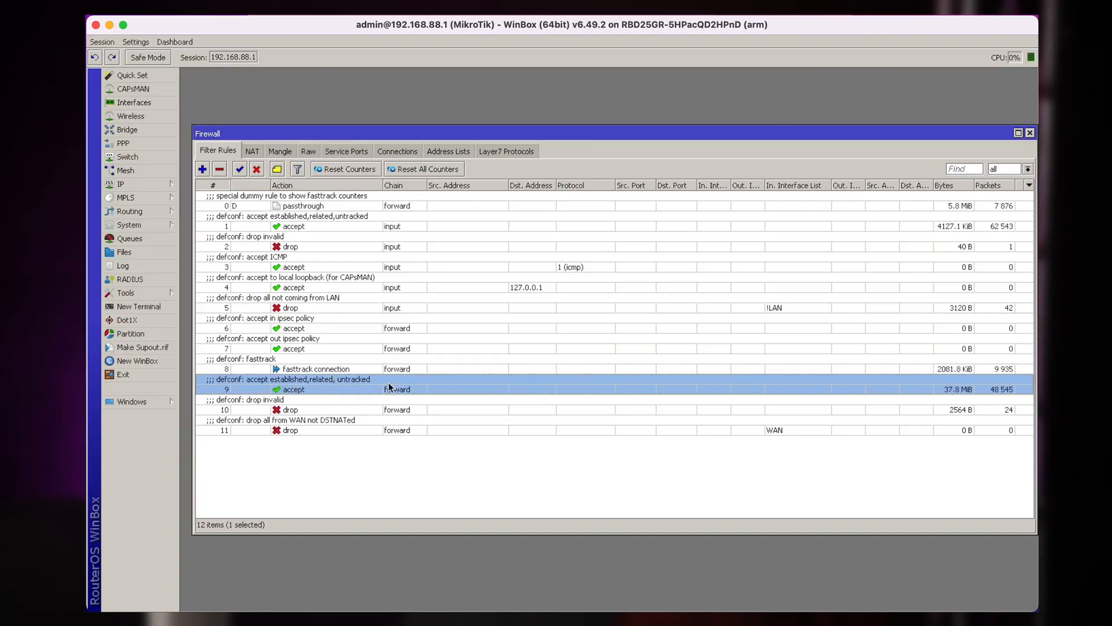
{"action": "left_click", "coordinate": [328, 410]}
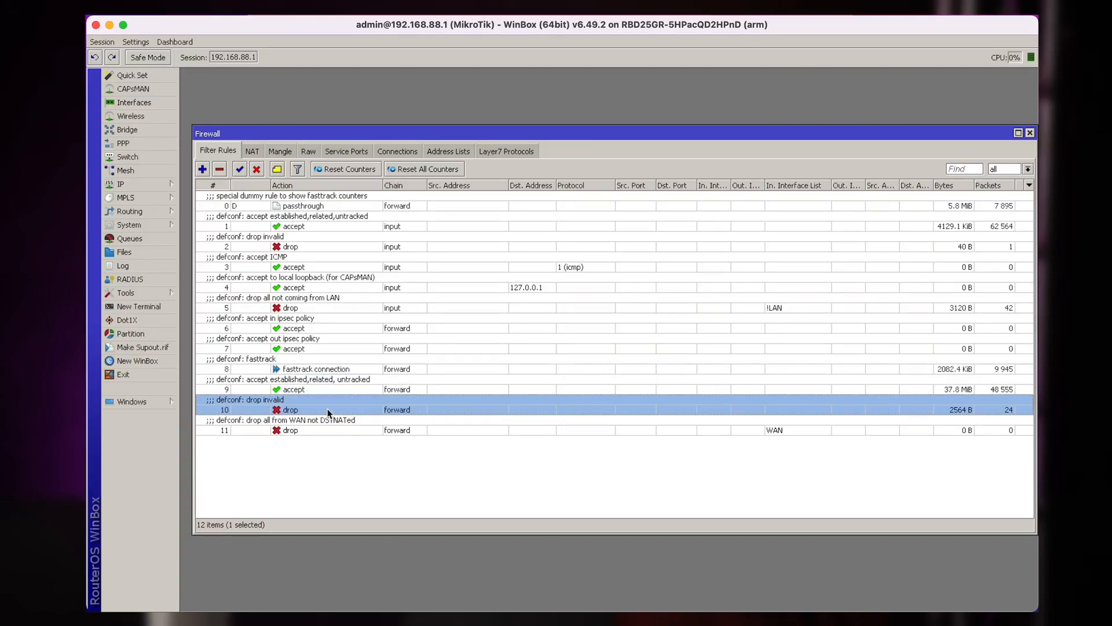
{"action": "left_click", "coordinate": [317, 423]}
{"action": "left_click", "coordinate": [342, 454]}
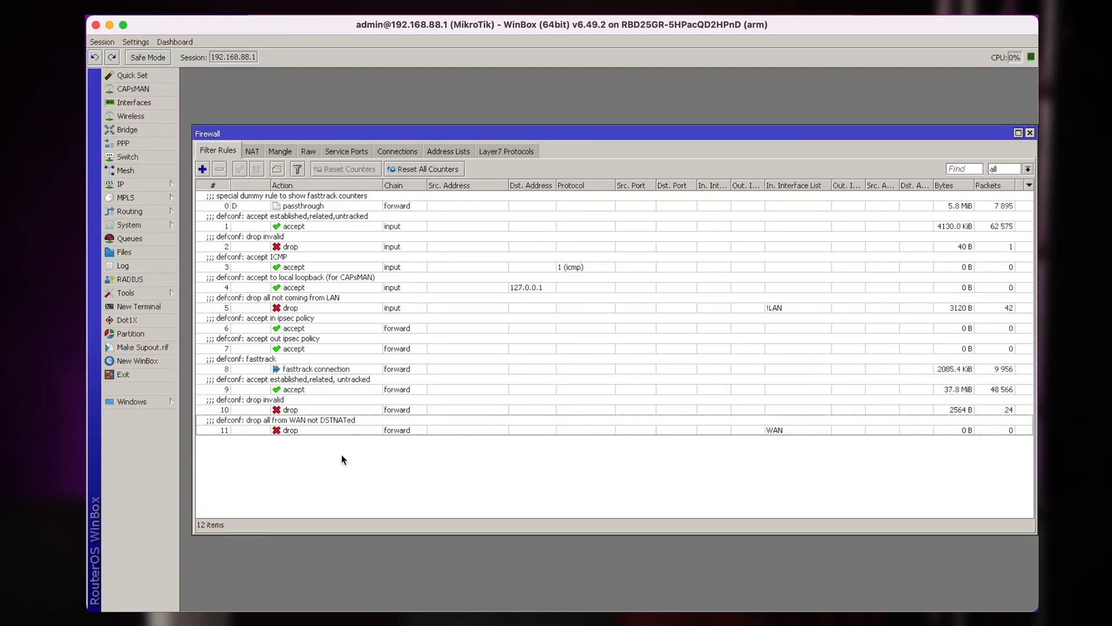
{"action": "left_click", "coordinate": [317, 427]}
{"action": "left_click", "coordinate": [209, 432]}
- Start a new firewall filter rule in the input chain with the protocol 6 (tcp)
{"action": "left_click", "coordinate": [203, 169]}
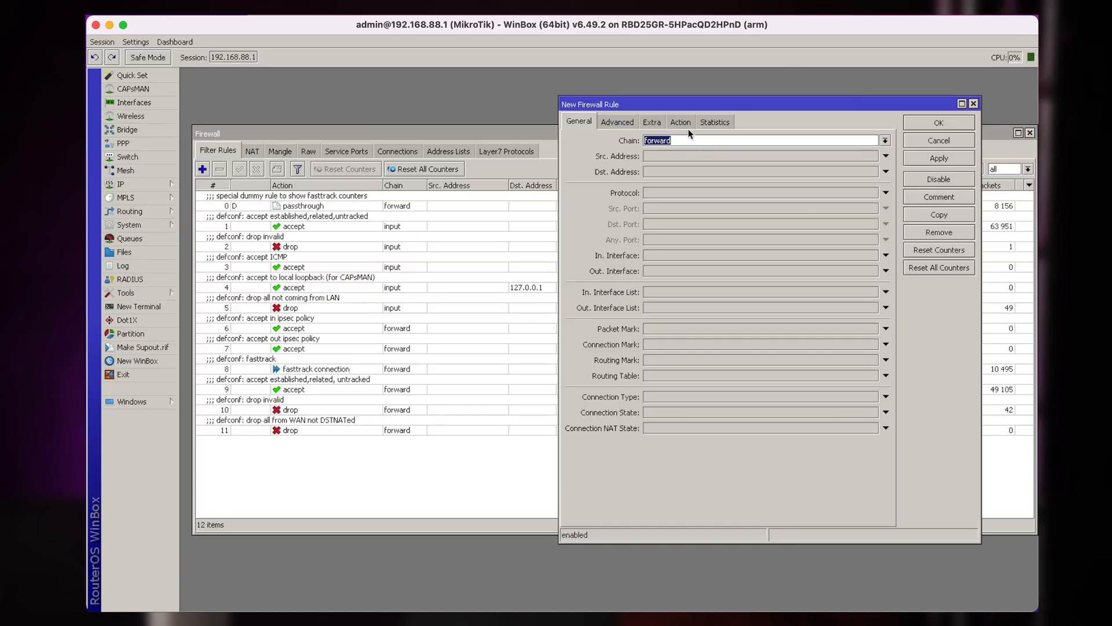
{"action": "left_click_drag", "start_coordinate": [687, 103], "coordinate": [672, 92]}
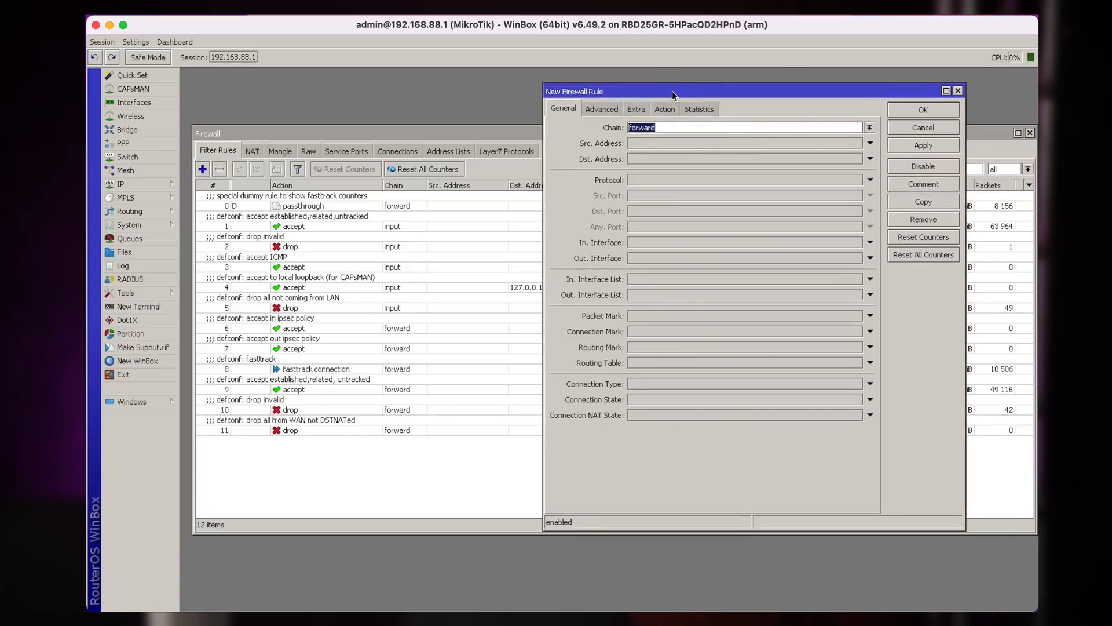
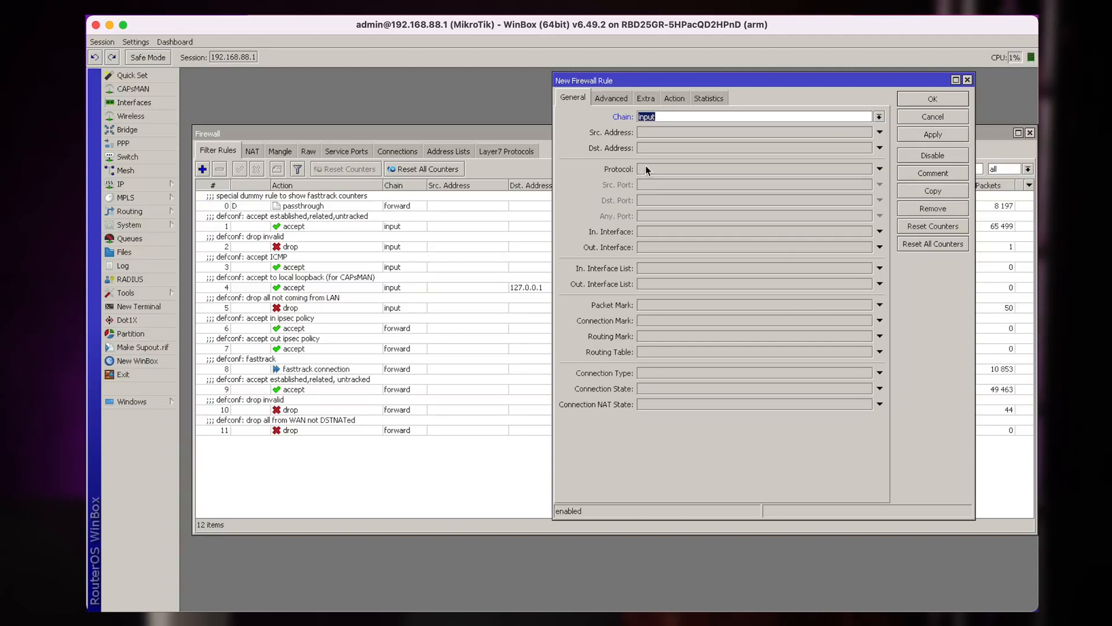
{"action": "left_click", "coordinate": [671, 169]}
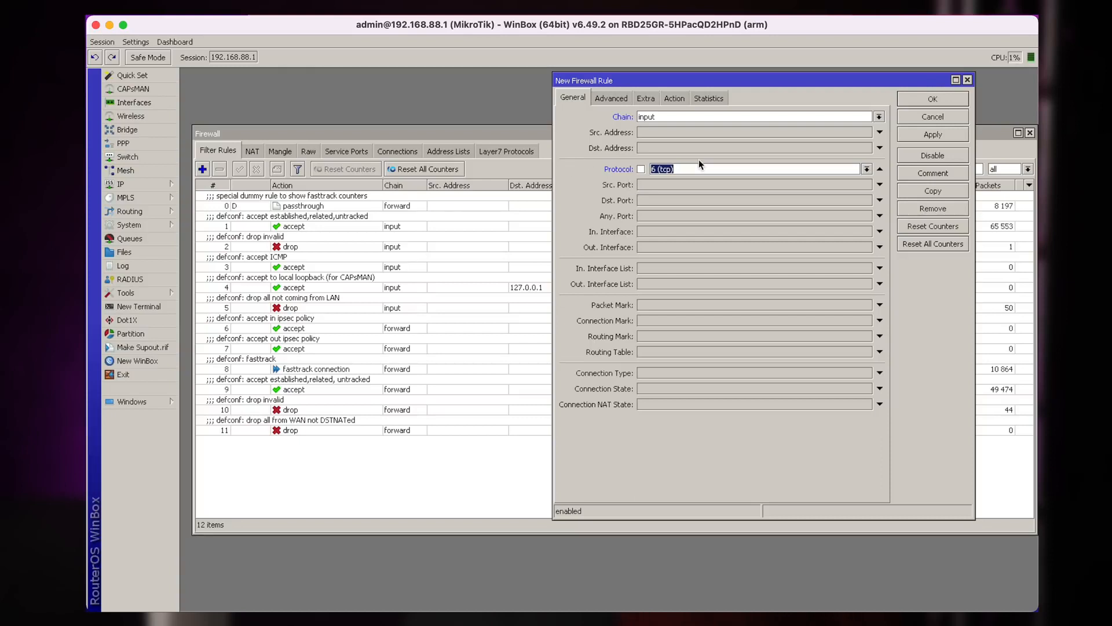
- Look up the winbox port in the IP service list and set the rule's destination port to 8291
{"action": "left_click", "coordinate": [662, 200]}
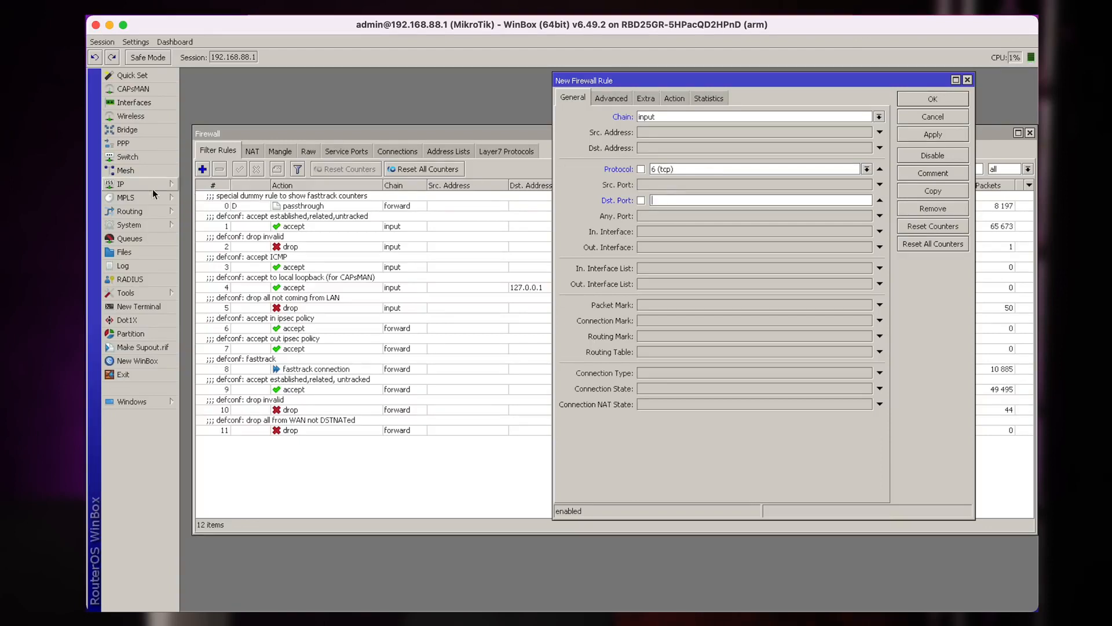
{"action": "left_click", "coordinate": [136, 183]}
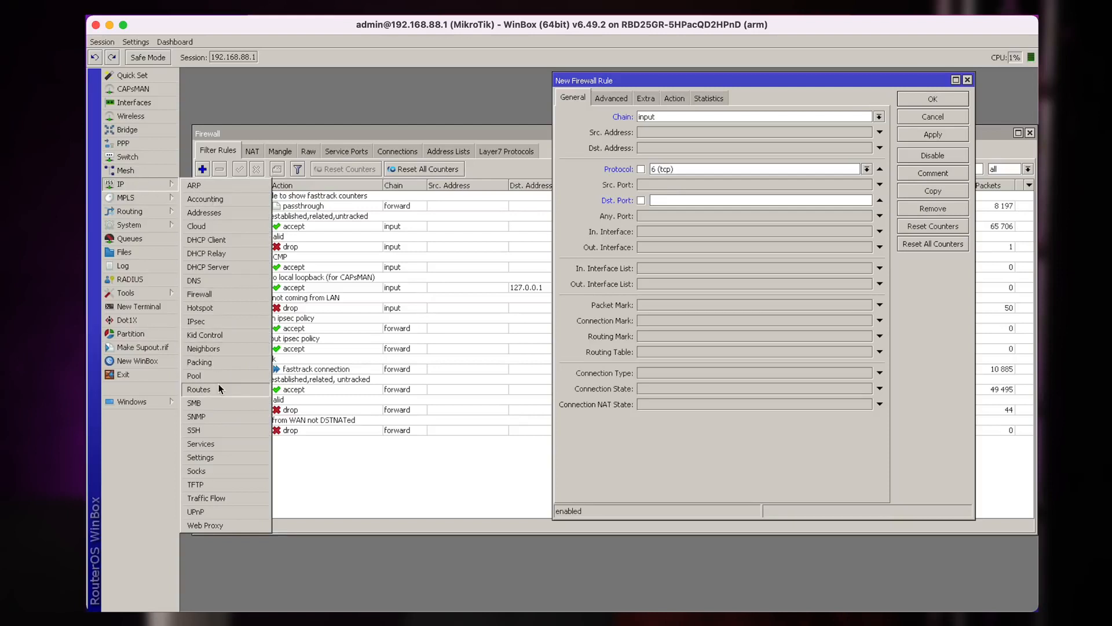
{"action": "left_click", "coordinate": [220, 443]}
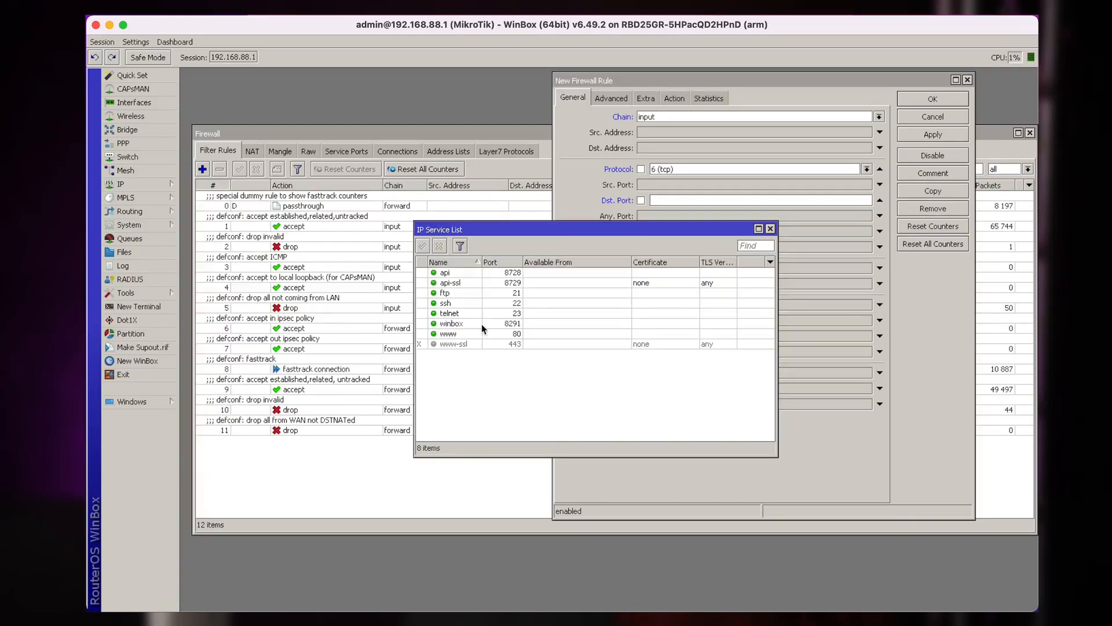
{"action": "left_click", "coordinate": [501, 325]}
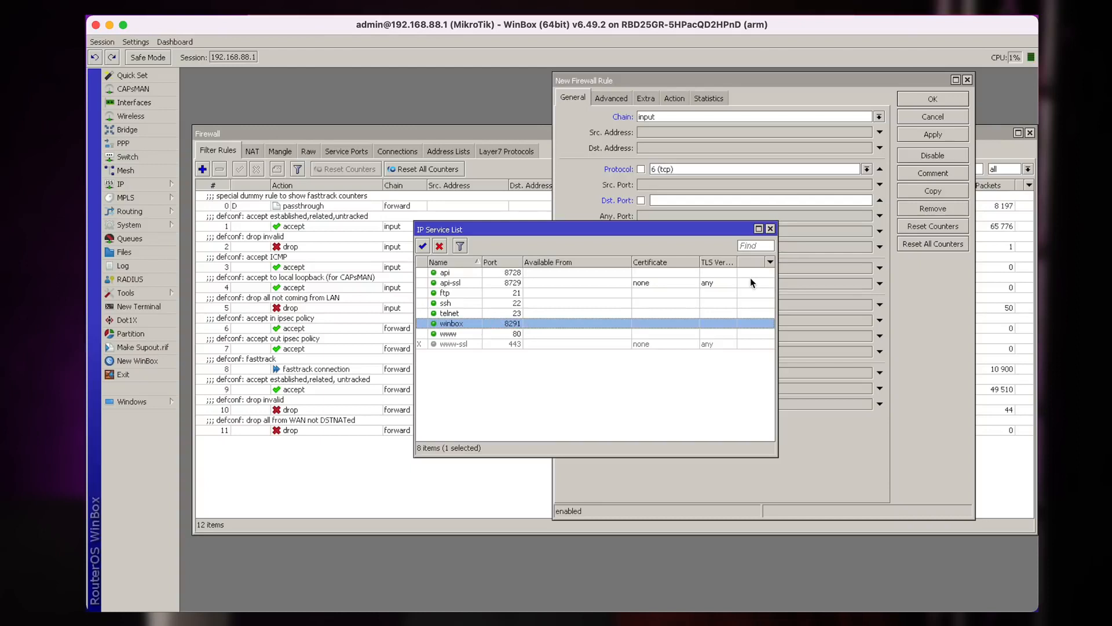
{"action": "left_click", "coordinate": [770, 228]}
{"action": "left_click", "coordinate": [708, 201]}
{"action": "type", "text": "8291"}
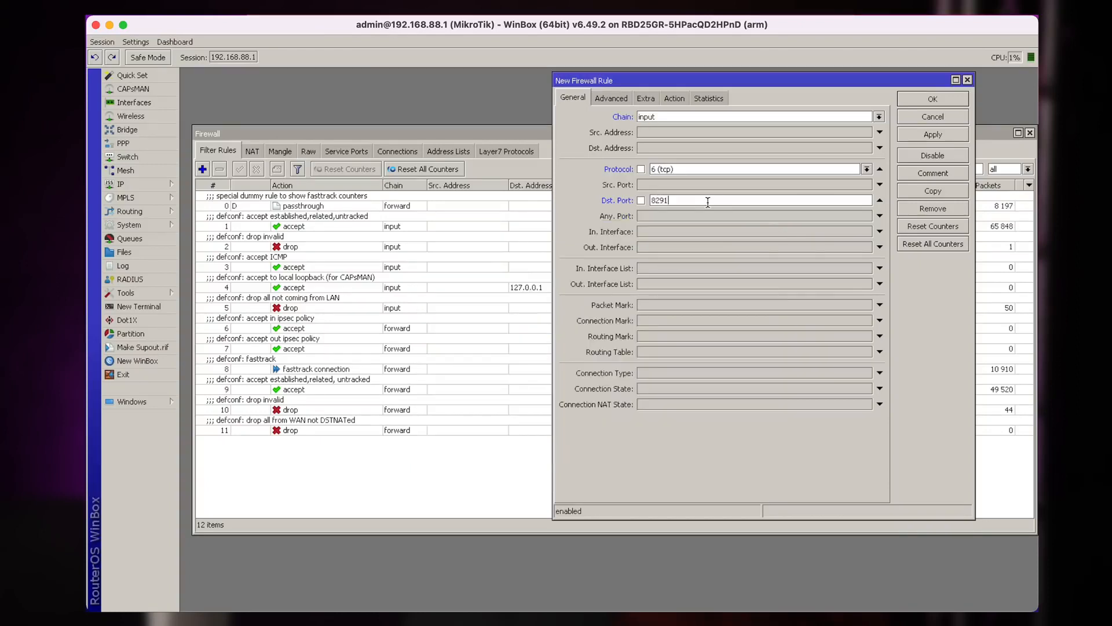
{"action": "left_click", "coordinate": [687, 267]}
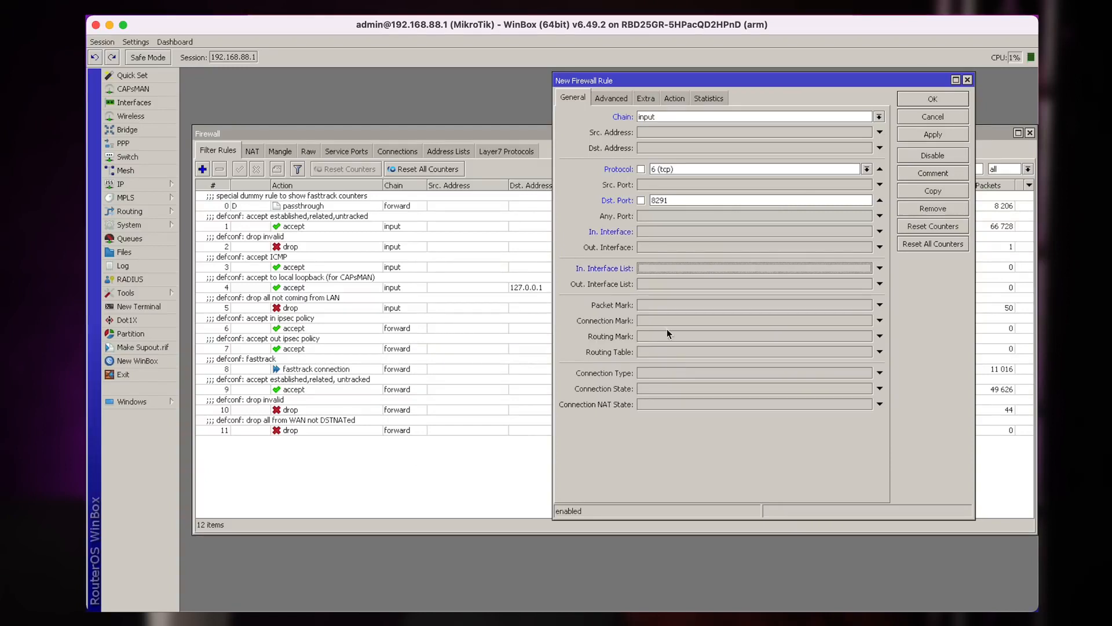
{"action": "left_click", "coordinate": [686, 266]}
{"action": "left_click", "coordinate": [686, 267]}
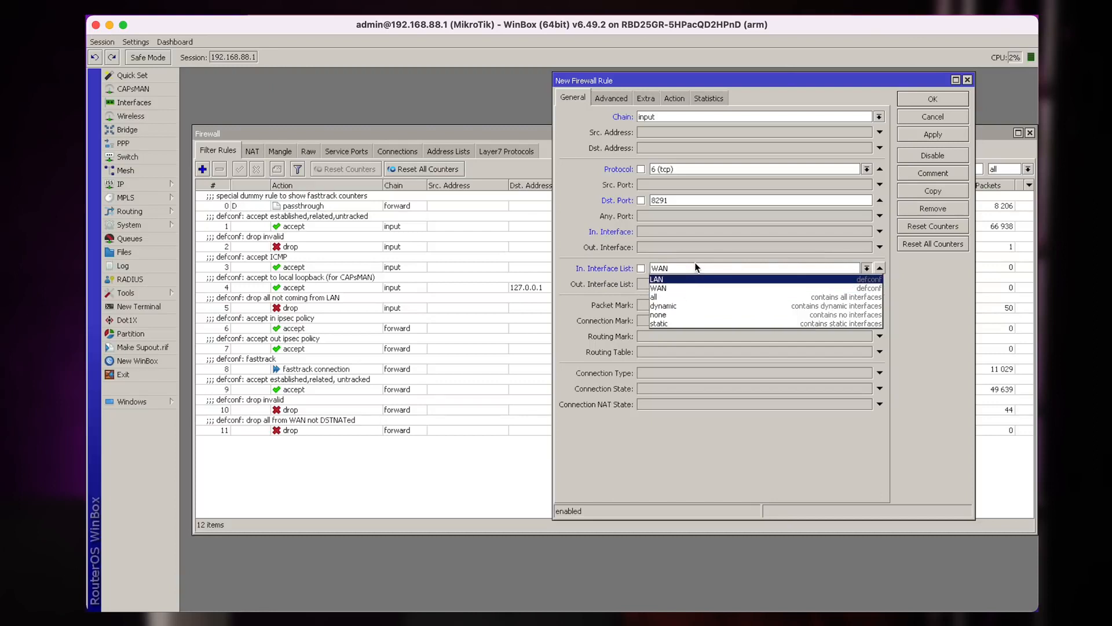
{"action": "left_click", "coordinate": [696, 266]}
{"action": "left_click", "coordinate": [880, 269]}
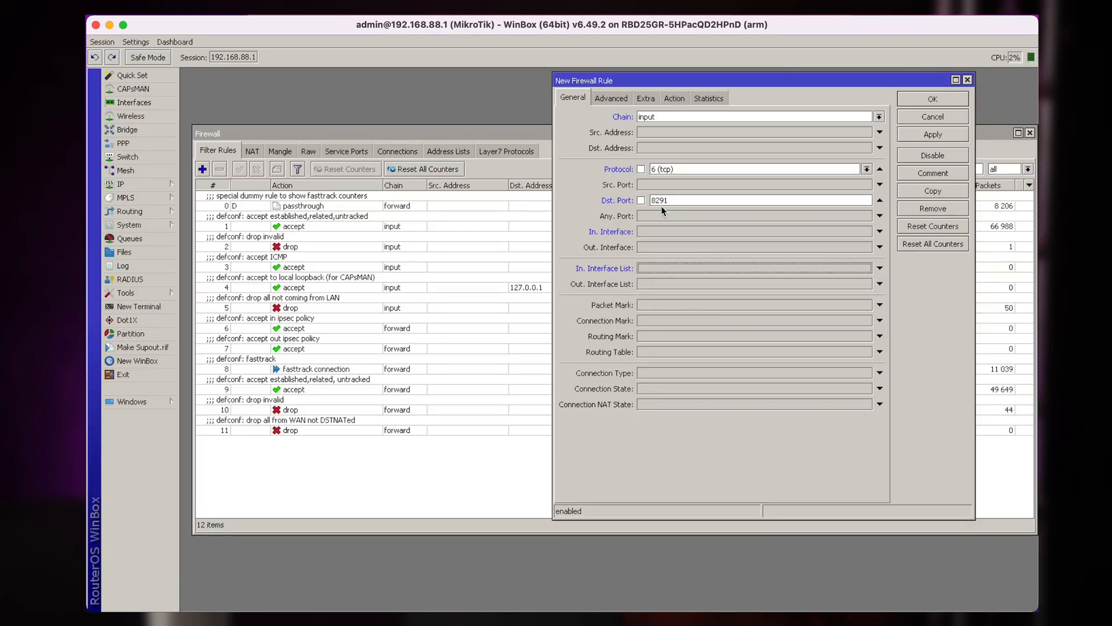
- Set the new rule's source address to the subnet 150.140.130.0/24
{"action": "left_click", "coordinate": [655, 134]}
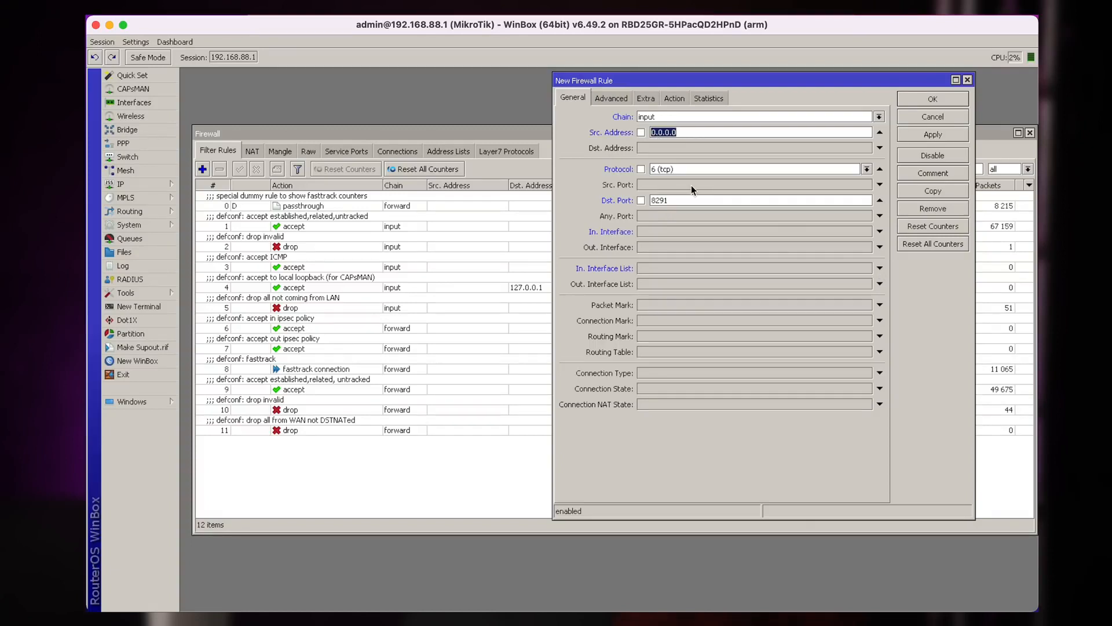
{"action": "type", "text": "150.1"}
{"action": "type", "text": "49."}
{"action": "key", "text": "BackSpace"}
{"action": "key", "text": "BackSpace"}
{"action": "type", "text": "0.130."}
{"action": "type", "text": "0/24"}
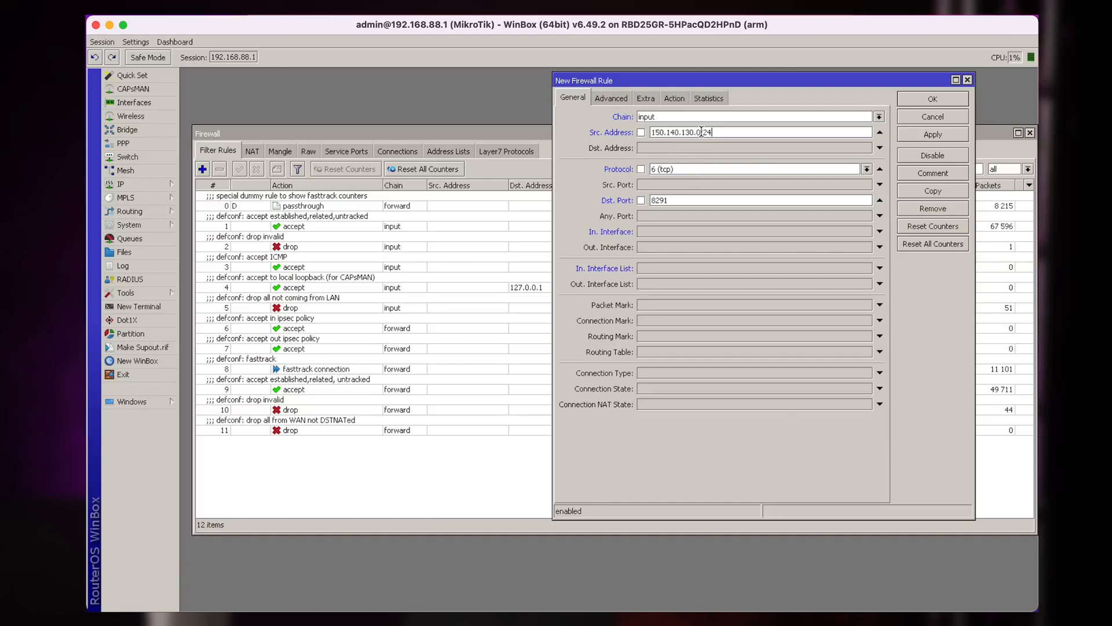
{"action": "left_click_drag", "start_coordinate": [697, 132], "coordinate": [726, 132]}
{"action": "type", "text": "1"}
{"action": "key", "text": "BackSpace"}
{"action": "type", "text": "0/24"}
{"action": "left_click", "coordinate": [746, 131]}
{"action": "left_click", "coordinate": [738, 132]}
{"action": "left_click_drag", "start_coordinate": [742, 132], "coordinate": [572, 131]}
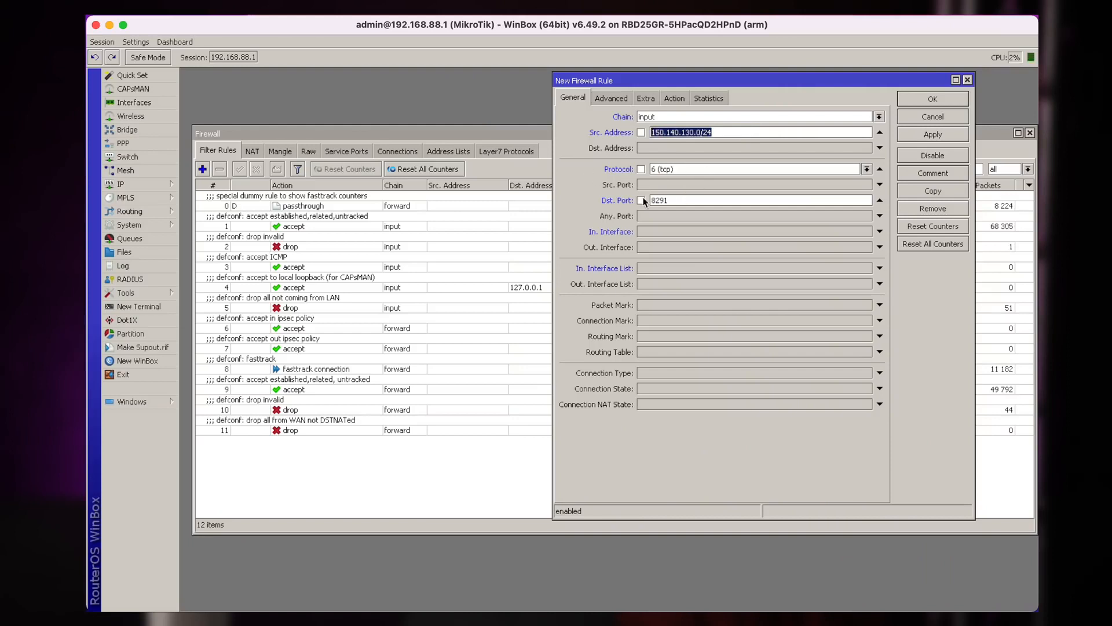
- Save the new firewall rule with the accept action and select it in the filter rules list
{"action": "left_click", "coordinate": [685, 199]}
{"action": "left_click", "coordinate": [678, 98]}
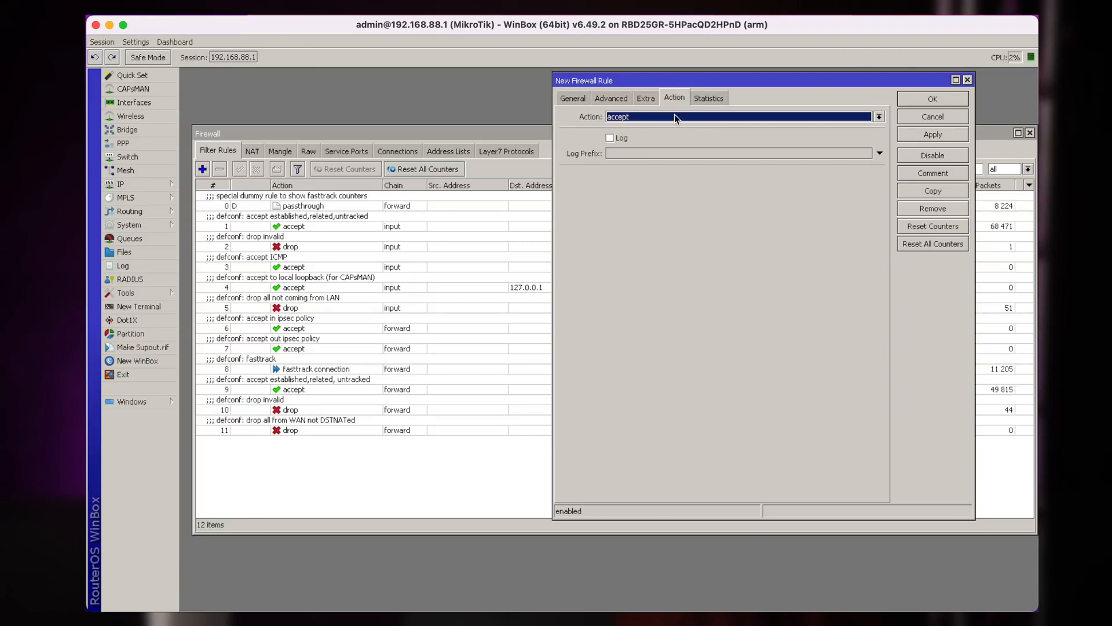
{"action": "left_click", "coordinate": [933, 102]}
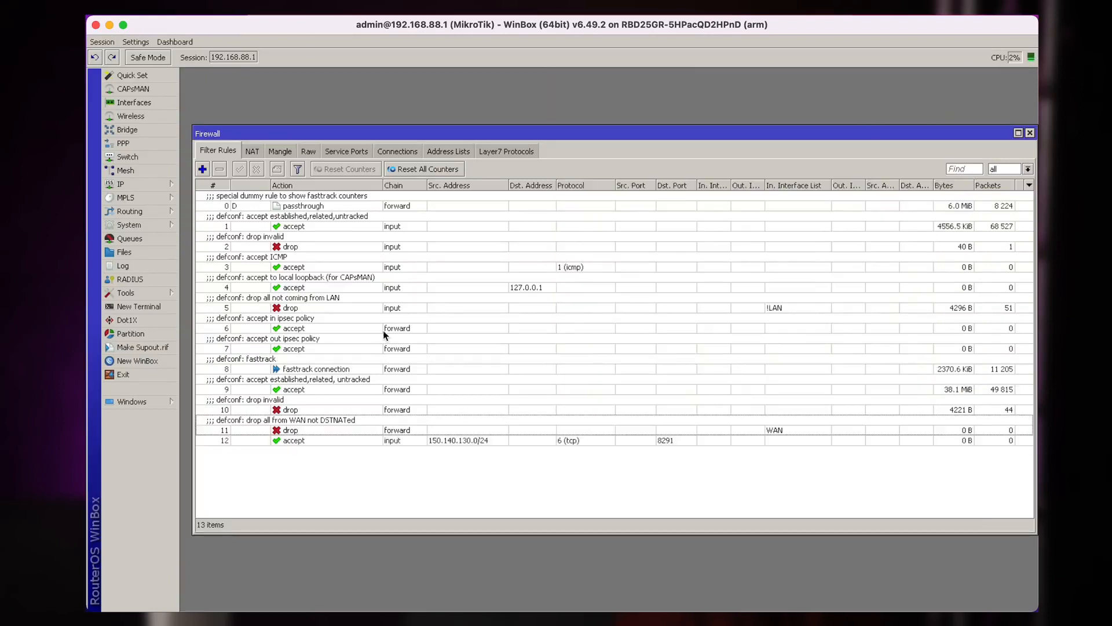
{"action": "left_click", "coordinate": [341, 440]}
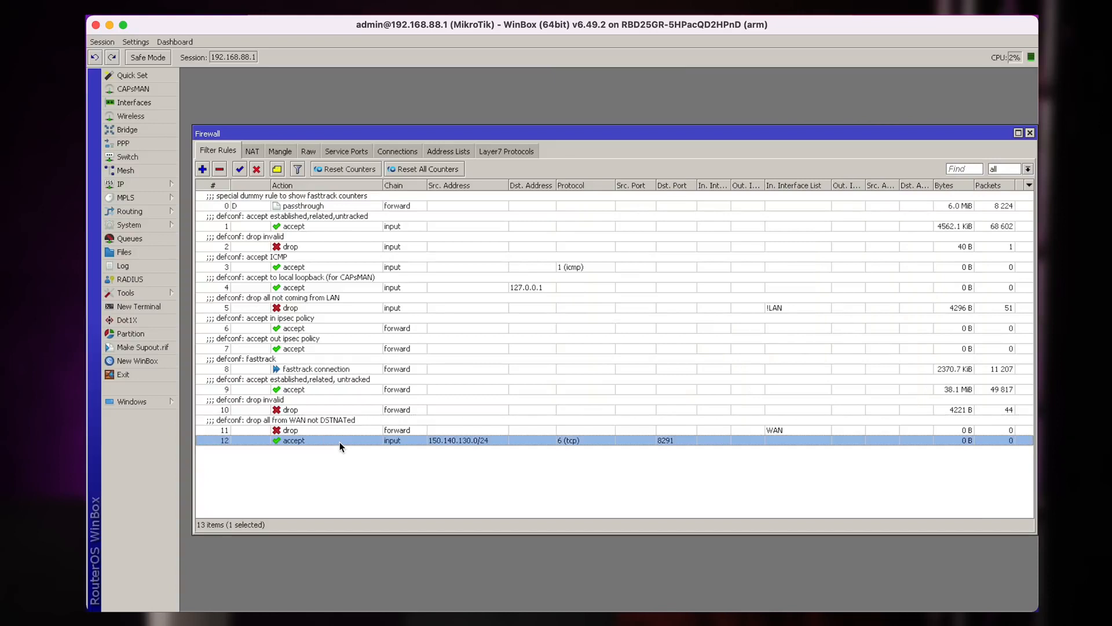
- Move the accept rule for 150.140.130.0/24 directly above the input rule that drops all traffic not coming from LAN
{"action": "left_click", "coordinate": [344, 472]}
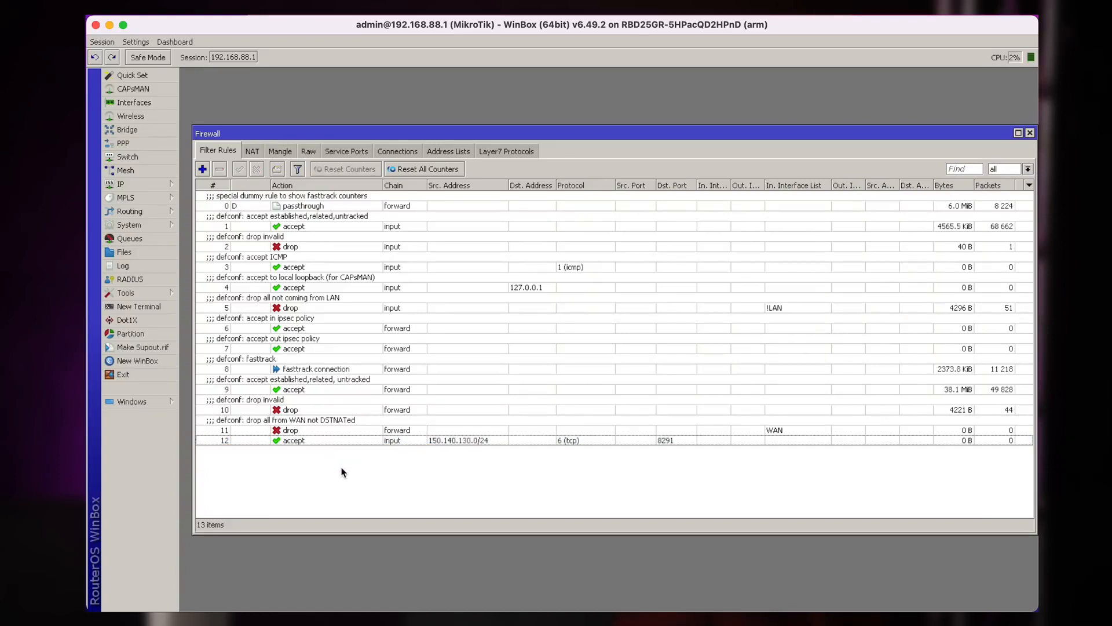
{"action": "left_click", "coordinate": [337, 433]}
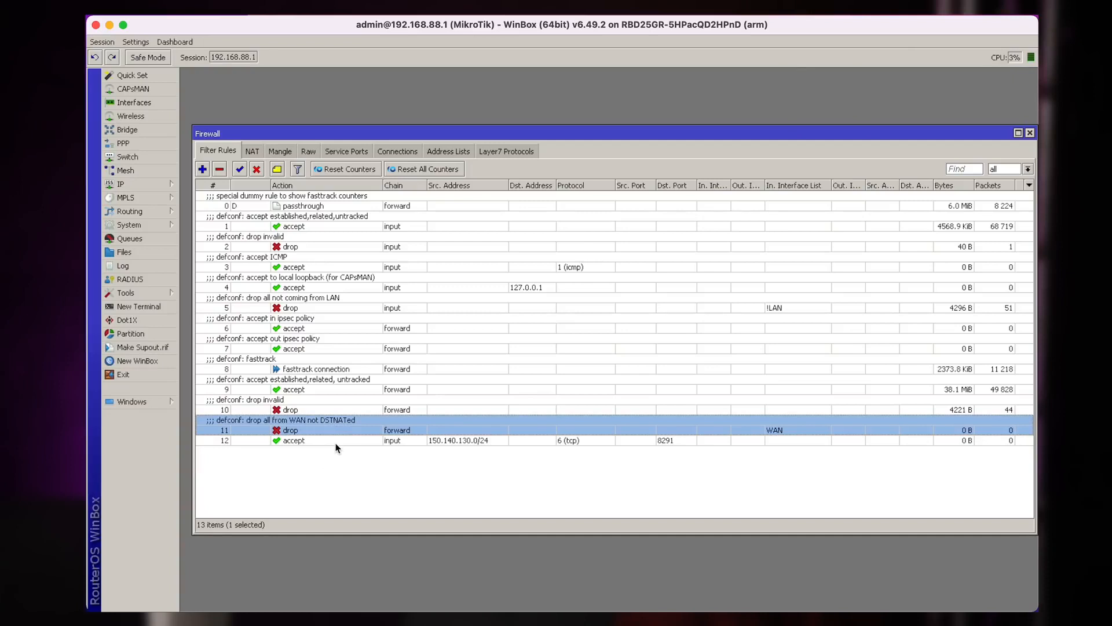
{"action": "left_click", "coordinate": [336, 443]}
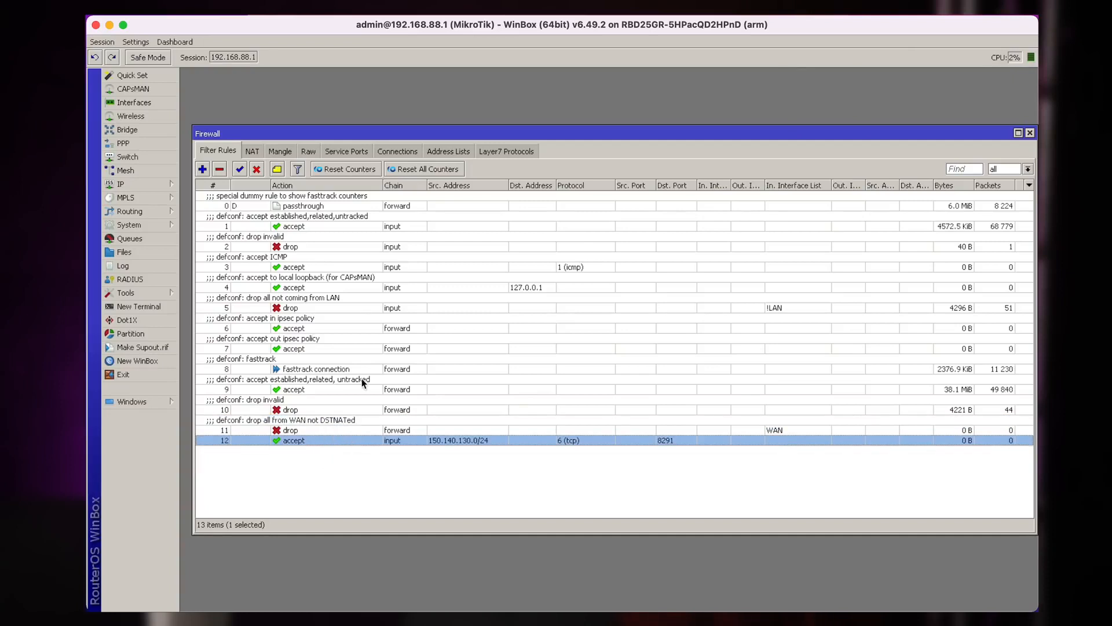
{"action": "left_click", "coordinate": [360, 320]}
{"action": "left_click", "coordinate": [356, 304]}
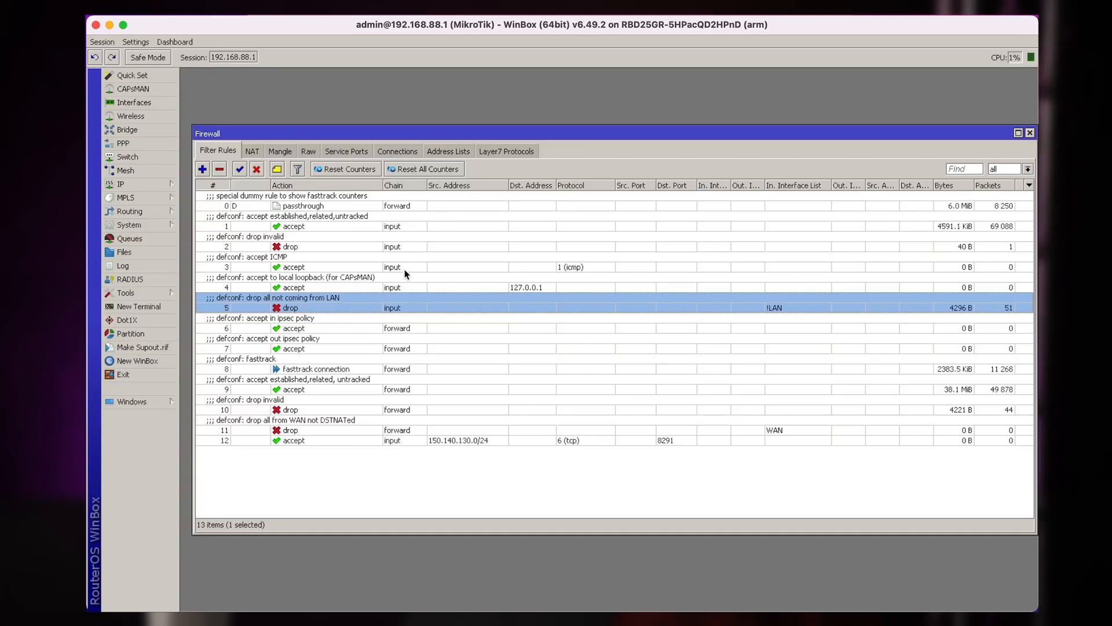
{"action": "left_click", "coordinate": [360, 440]}
{"action": "left_click_drag", "start_coordinate": [360, 439], "coordinate": [370, 300]}
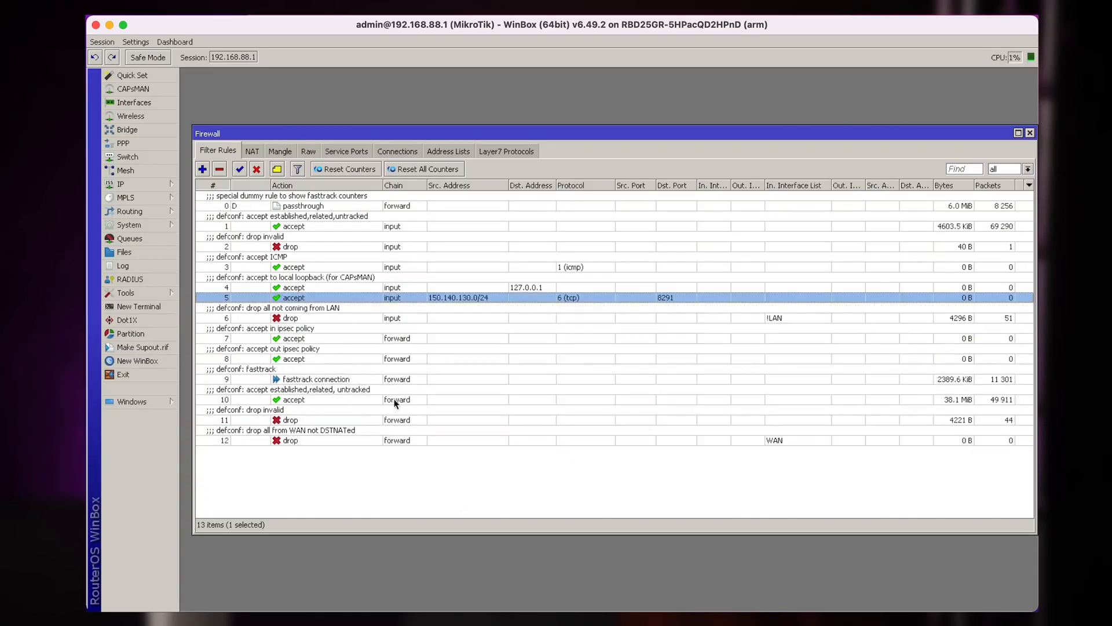
{"action": "left_click", "coordinate": [410, 468]}
{"action": "left_click", "coordinate": [367, 295]}
{"action": "left_click", "coordinate": [340, 313]}
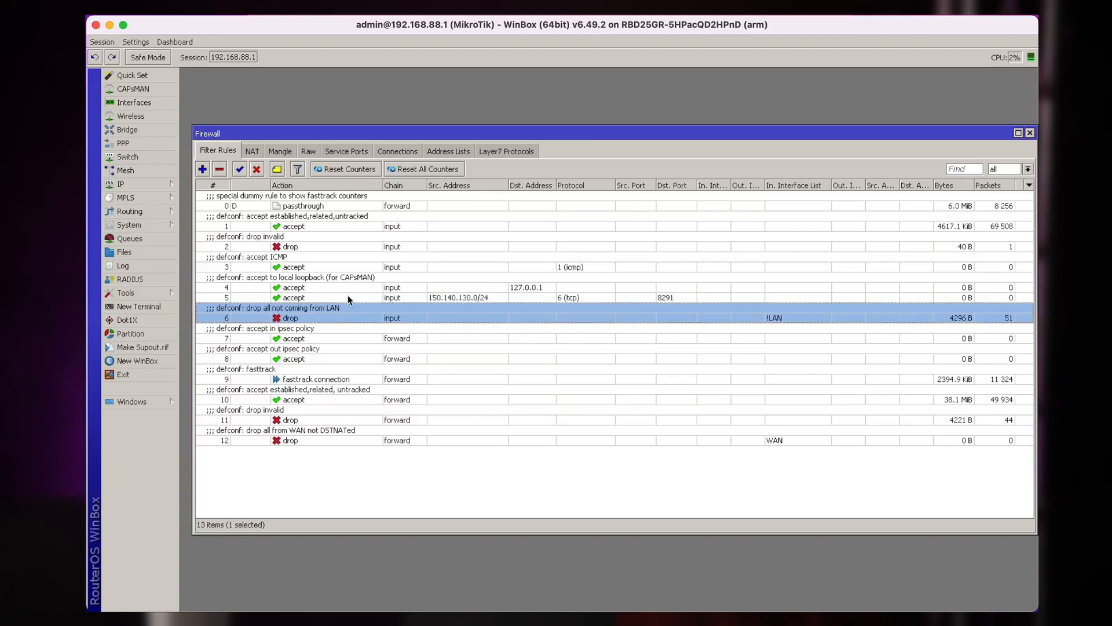
{"action": "left_click", "coordinate": [349, 298]}
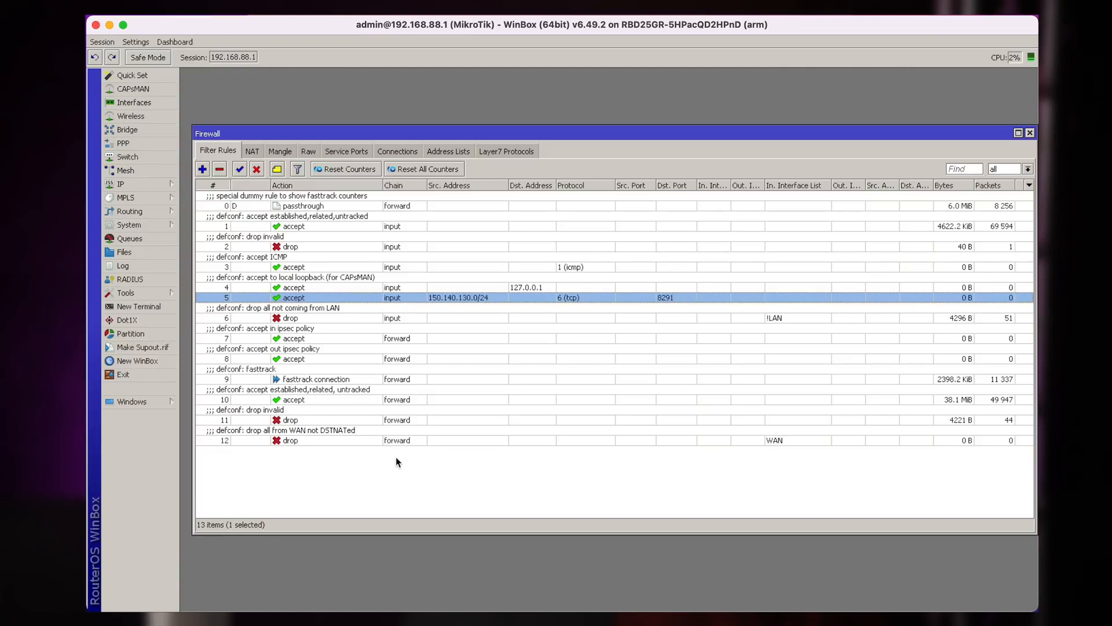
{"action": "left_click", "coordinate": [399, 492]}
- Copy the 150.140.130.0/24 accept rule and set the copy's source address to 150.140.130.13
{"action": "left_click", "coordinate": [444, 298]}
{"action": "double_click", "coordinate": [446, 299]}
{"action": "left_click", "coordinate": [573, 98]}
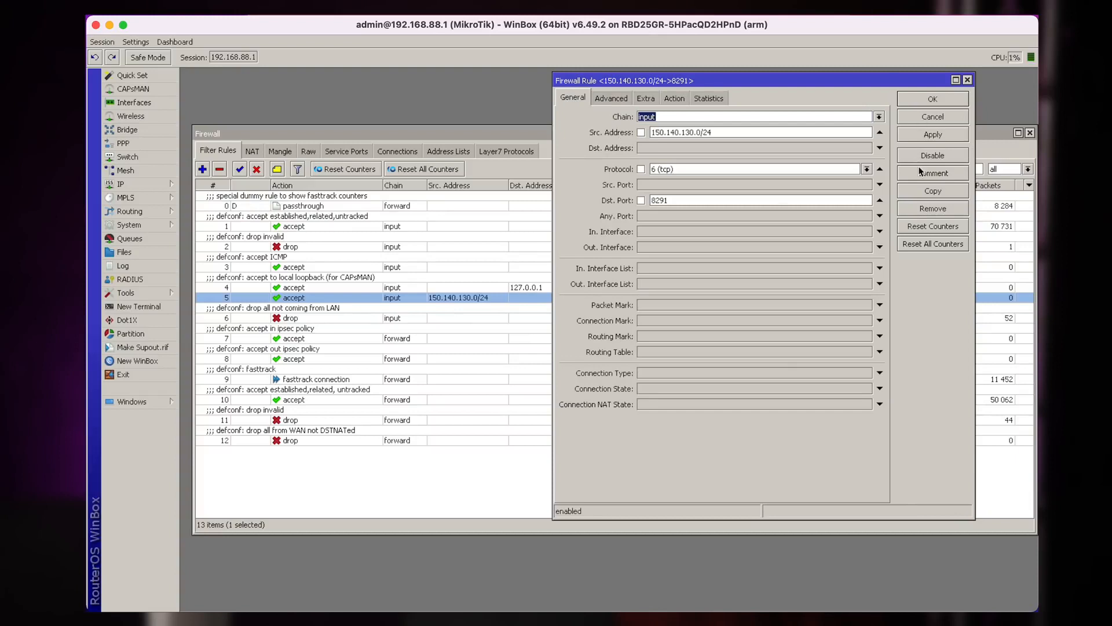
{"action": "left_click", "coordinate": [930, 191]}
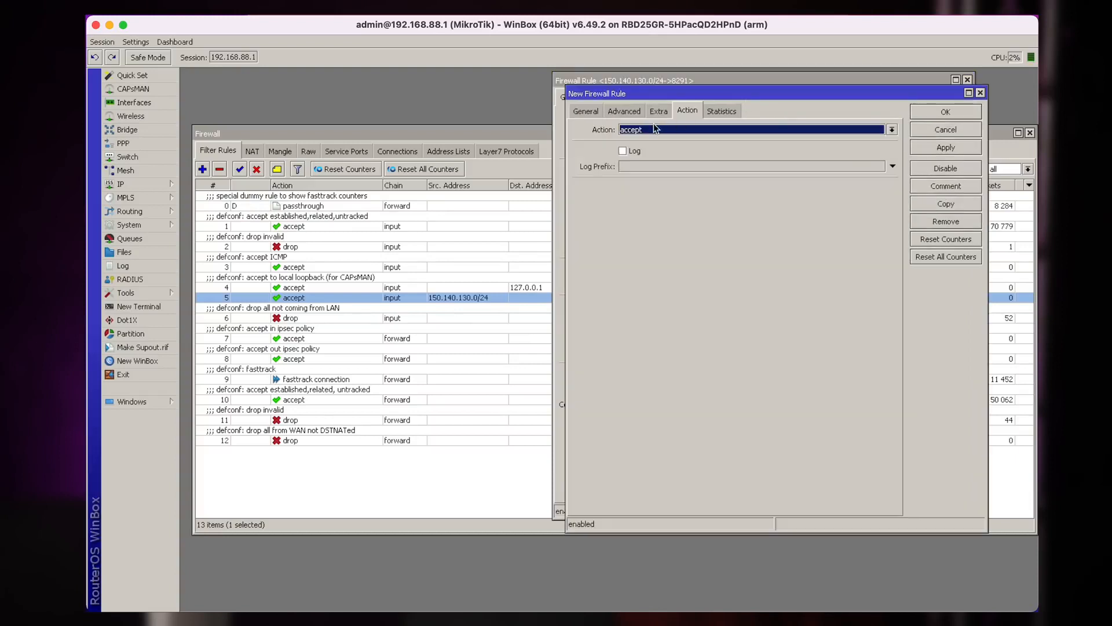
{"action": "left_click", "coordinate": [586, 111]}
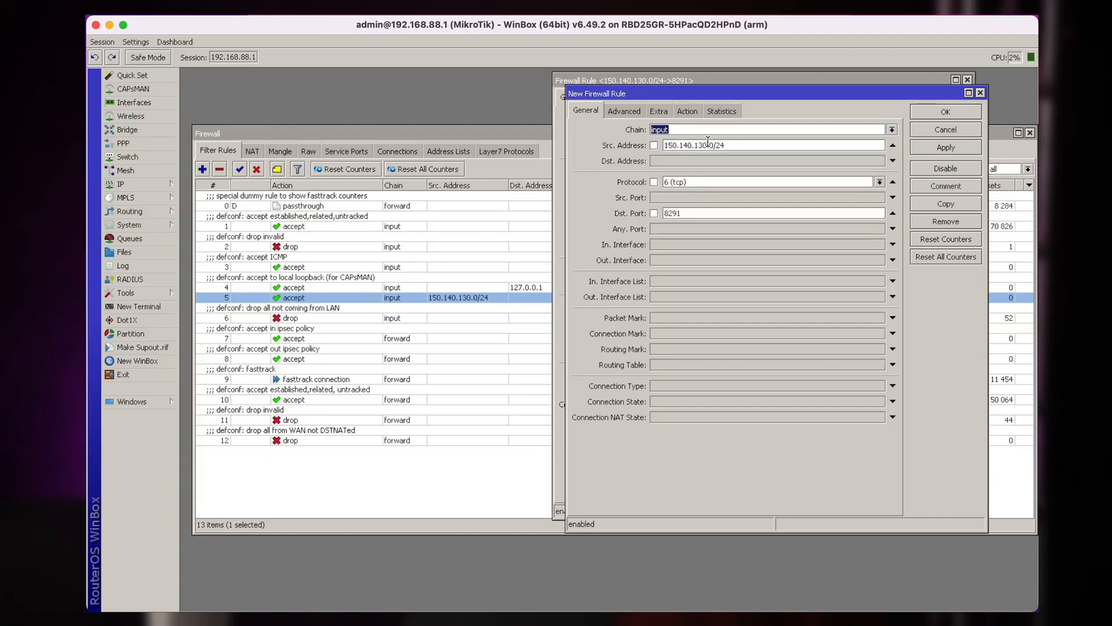
{"action": "left_click_drag", "start_coordinate": [709, 145], "coordinate": [774, 145]}
{"action": "type", "text": "13"}
- Set the copied firewall rule's action to drop
{"action": "left_click", "coordinate": [691, 112]}
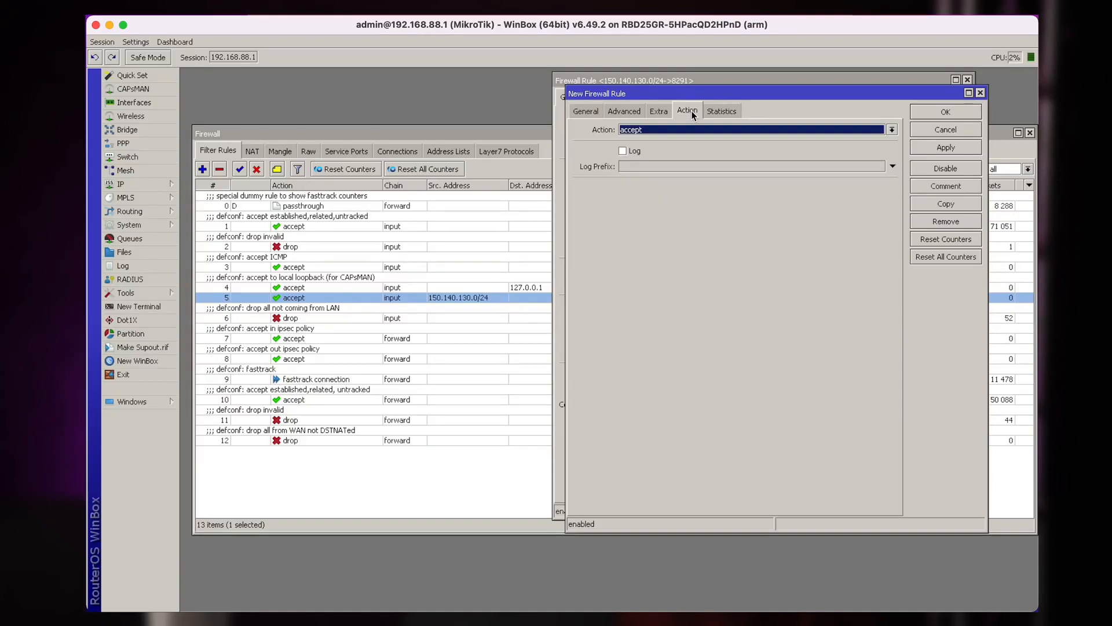
{"action": "left_click", "coordinate": [710, 126]}
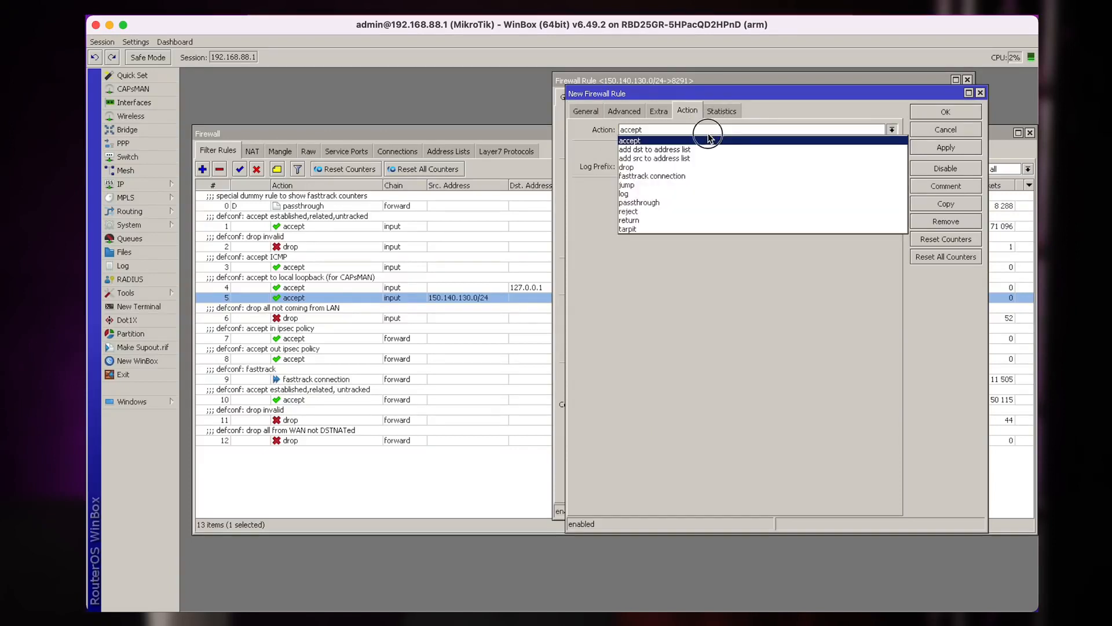
{"action": "left_click", "coordinate": [683, 167]}
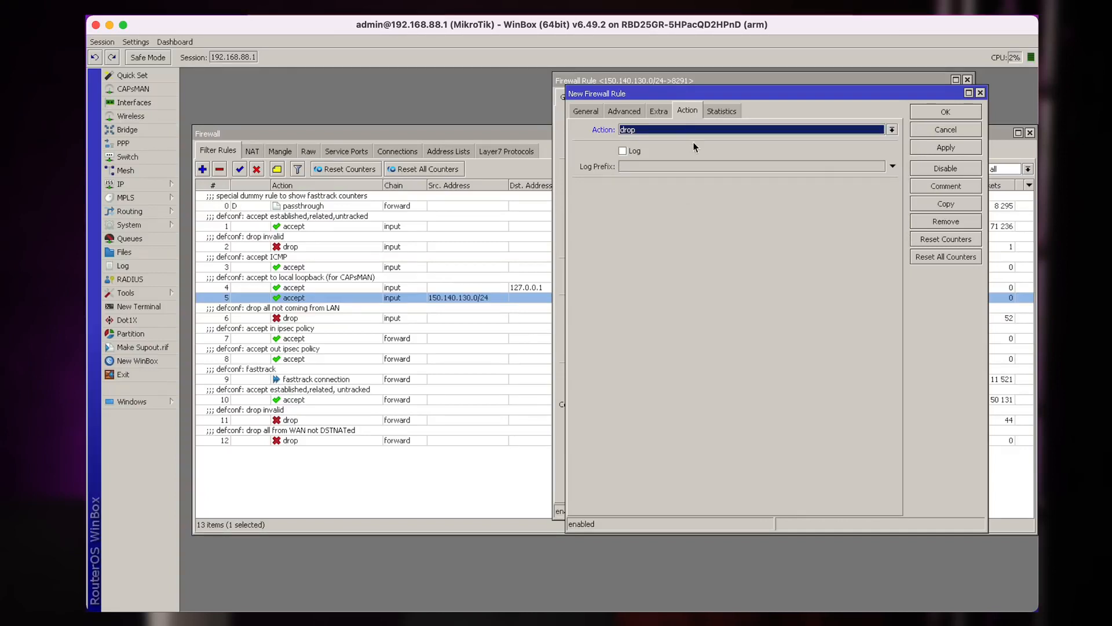
- Enable Safe Mode, save the new drop rule for 150.140.130.13, and close the original accept rule
{"action": "mouse_move", "coordinate": [679, 93]}
{"action": "left_mouse_down"}
{"action": "mouse_move", "coordinate": [708, 110]}
{"action": "mouse_move", "coordinate": [699, 102]}
{"action": "left_mouse_up"}
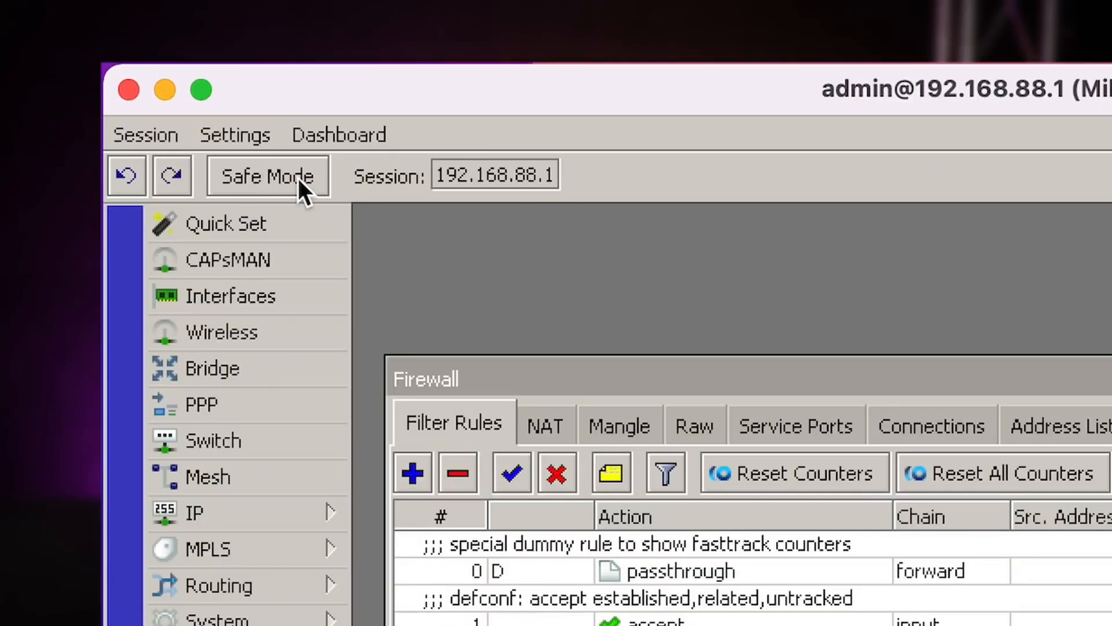
{"action": "left_click", "coordinate": [156, 60]}
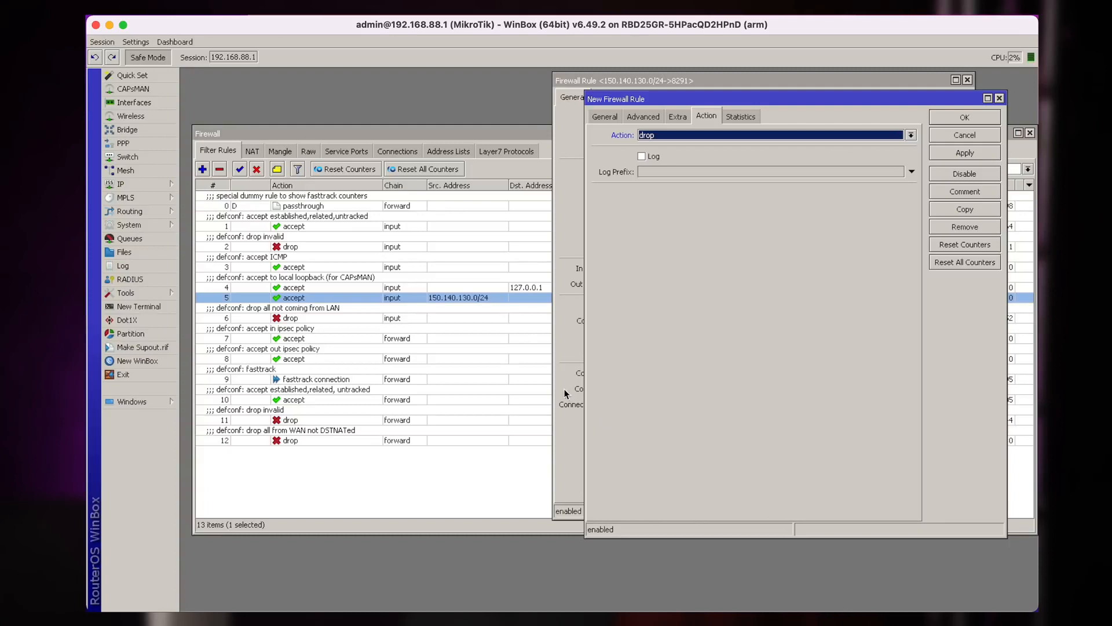
{"action": "left_click_drag", "start_coordinate": [743, 103], "coordinate": [749, 115]}
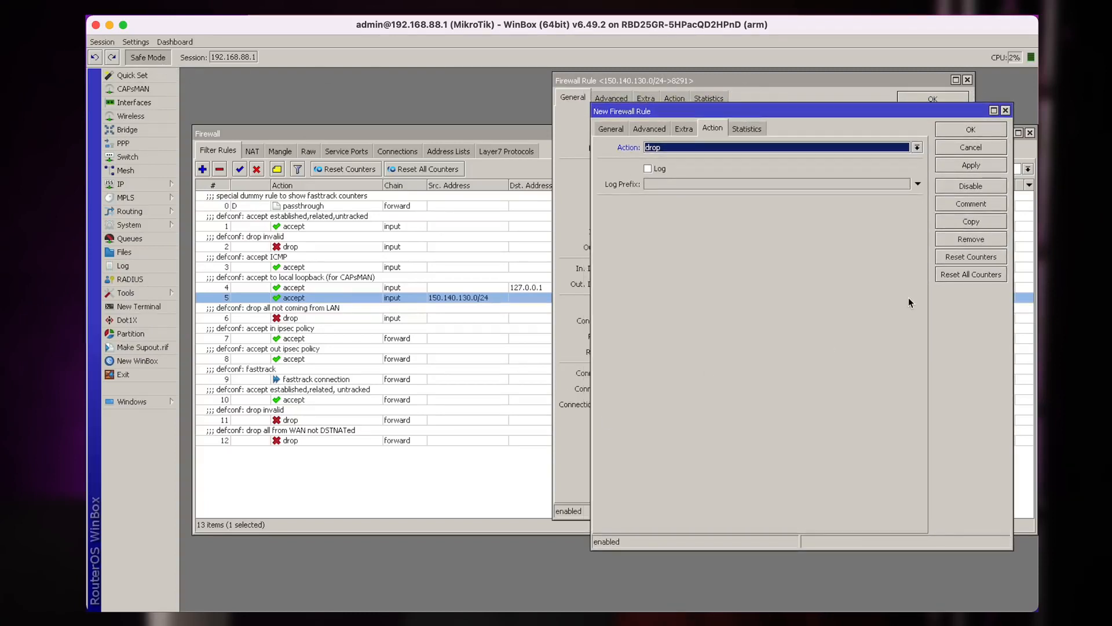
{"action": "left_click", "coordinate": [981, 131]}
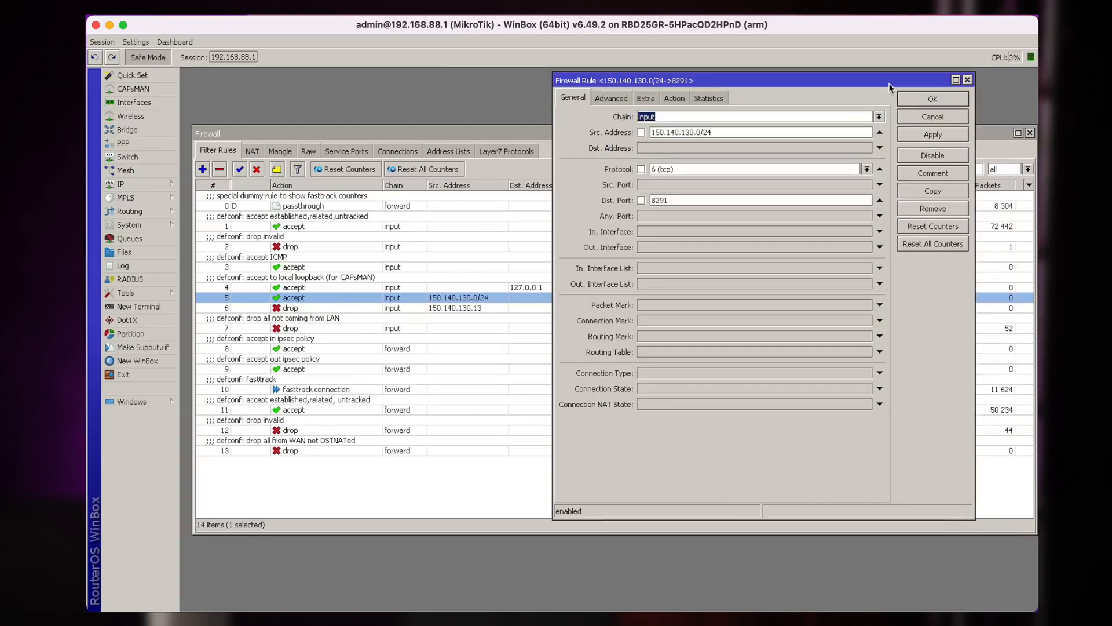
{"action": "left_click", "coordinate": [923, 102]}
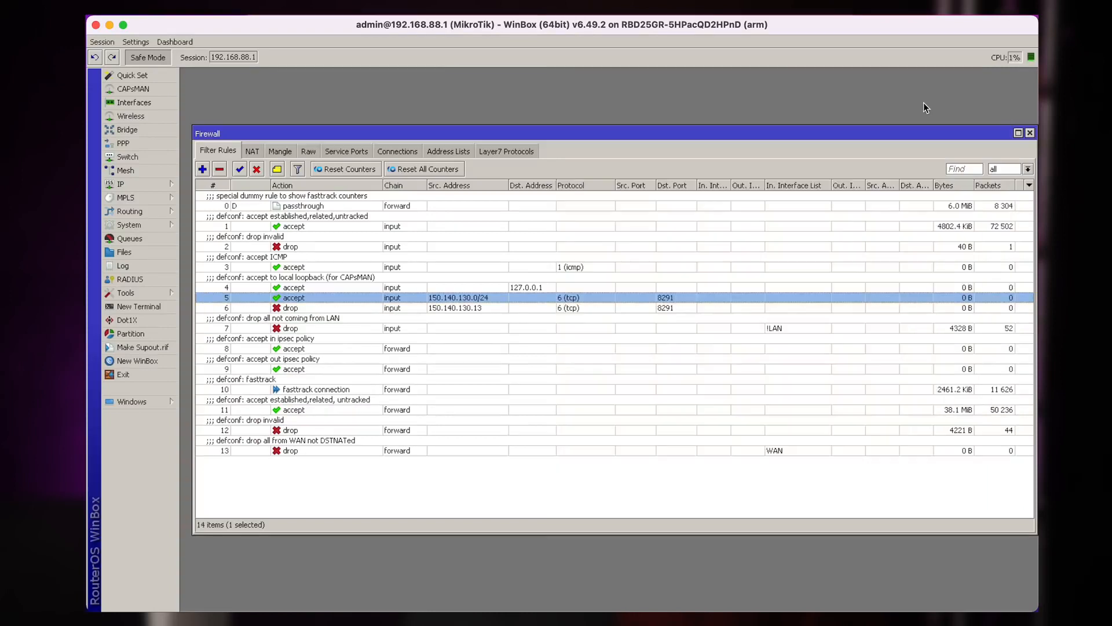
- Compare the order and source addresses of the 150.140.130.0/24 accept rule and the 150.140.130.13 drop rule
{"action": "left_click", "coordinate": [326, 309]}
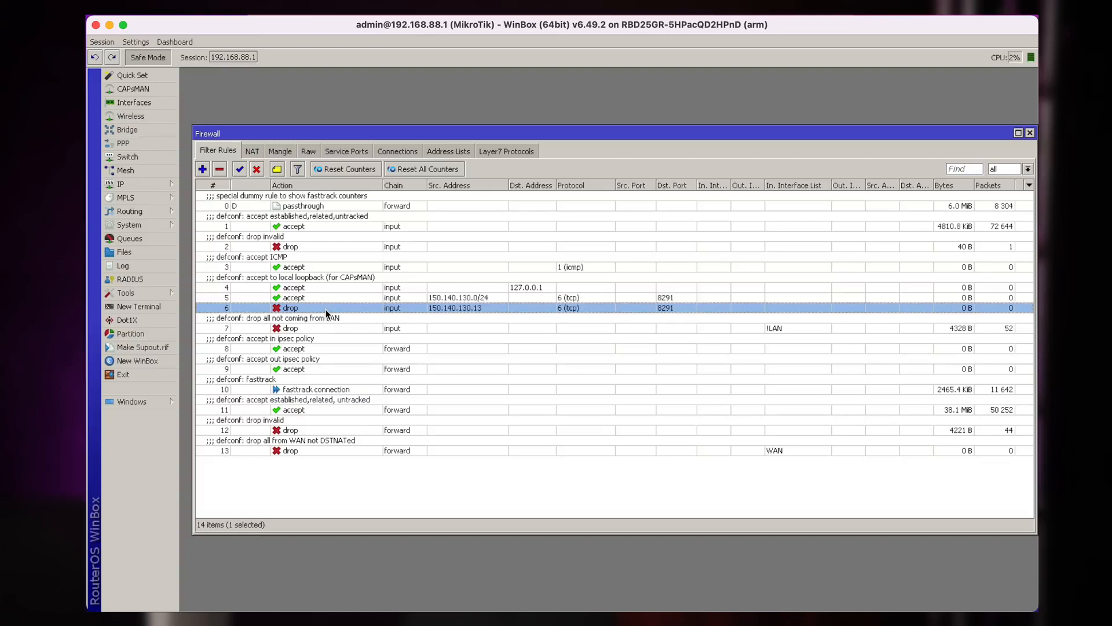
{"action": "left_click", "coordinate": [490, 298]}
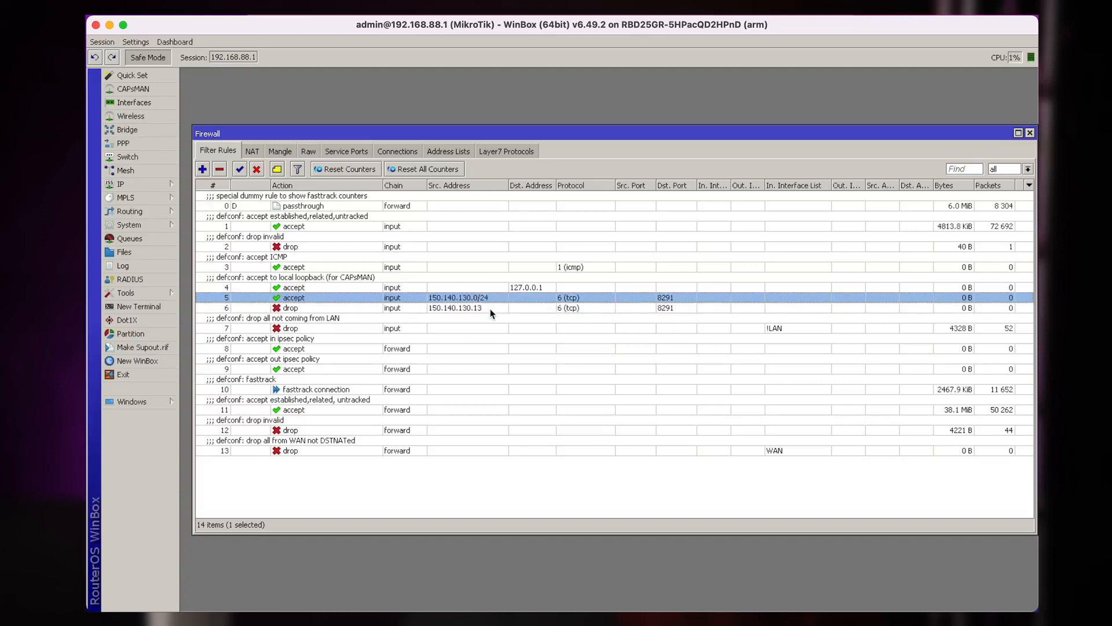
{"action": "left_click", "coordinate": [493, 506]}
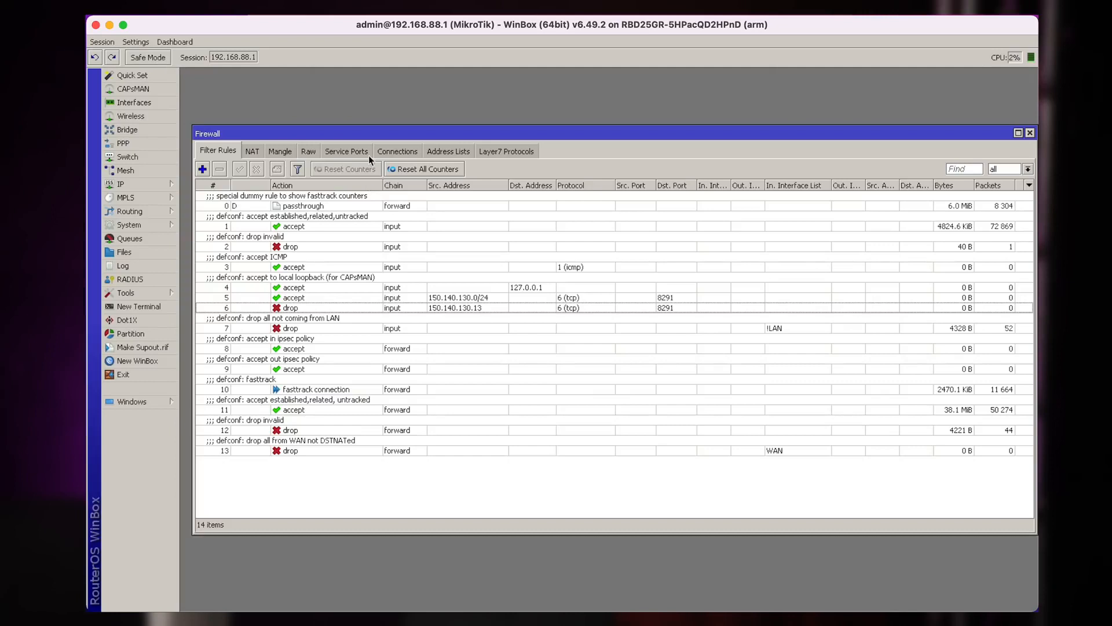
{"action": "left_click_drag", "start_coordinate": [363, 136], "coordinate": [359, 85]}
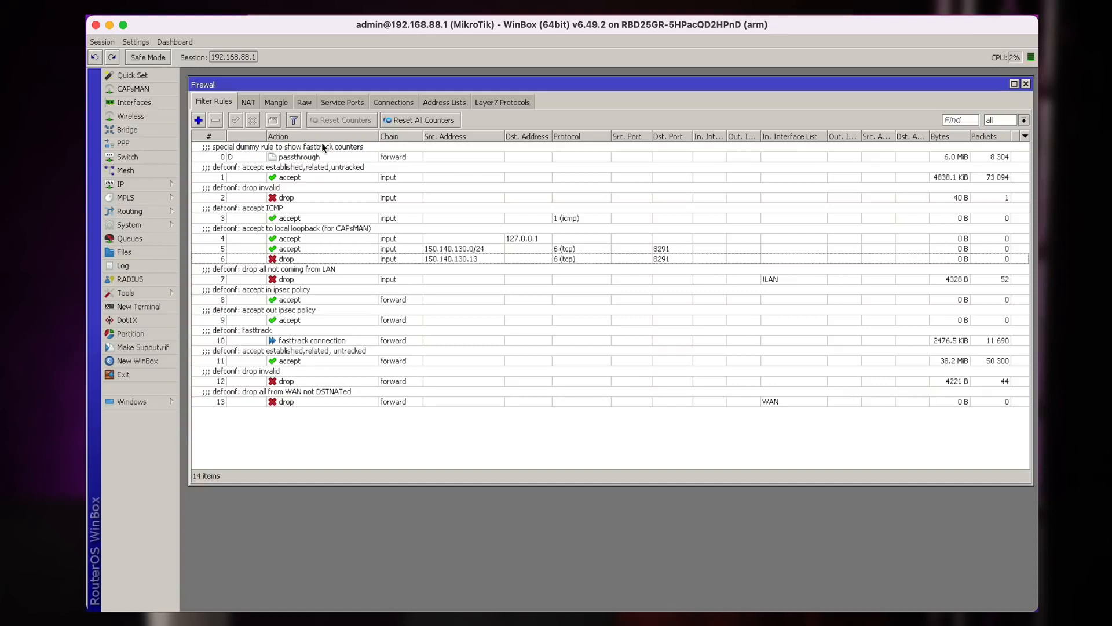
{"action": "left_click", "coordinate": [458, 259]}
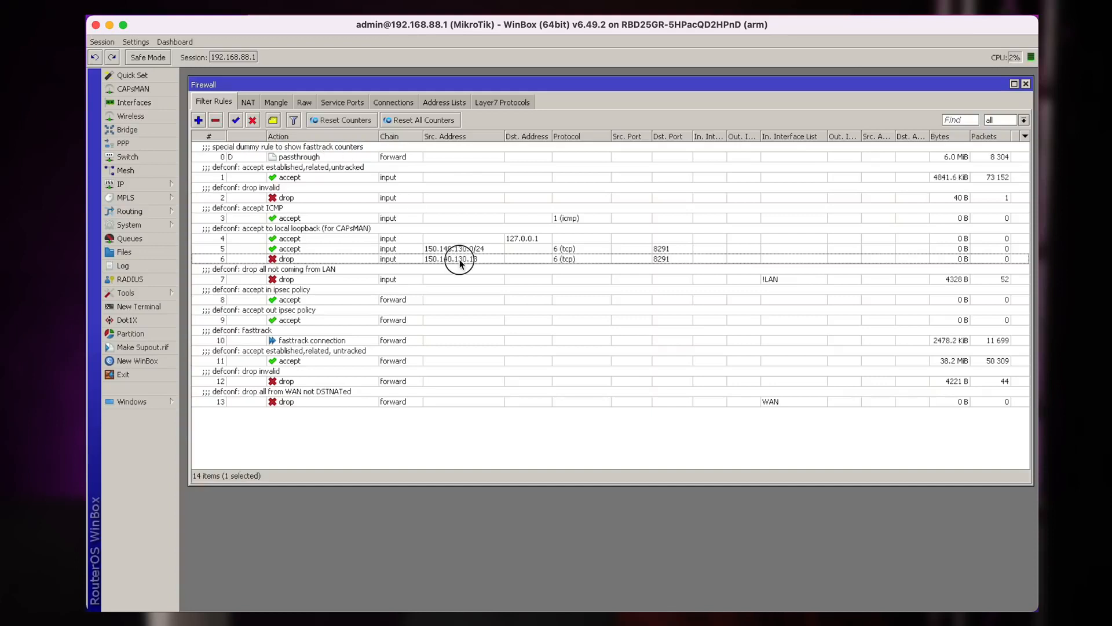
{"action": "left_click", "coordinate": [449, 409]}
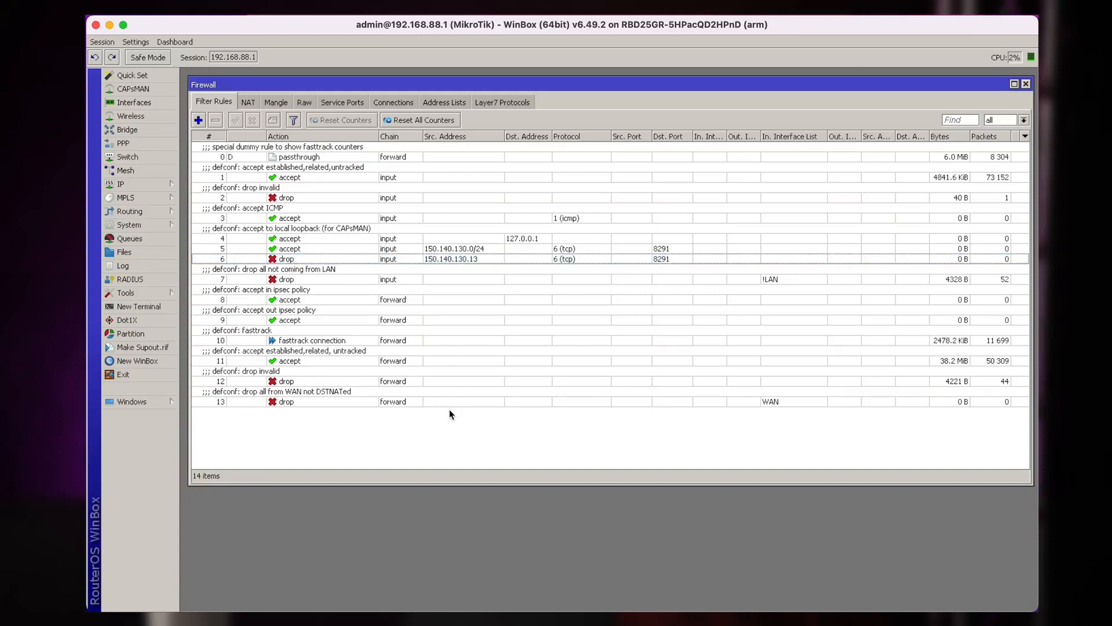
{"action": "left_click", "coordinate": [441, 249]}
{"action": "left_click", "coordinate": [447, 259]}
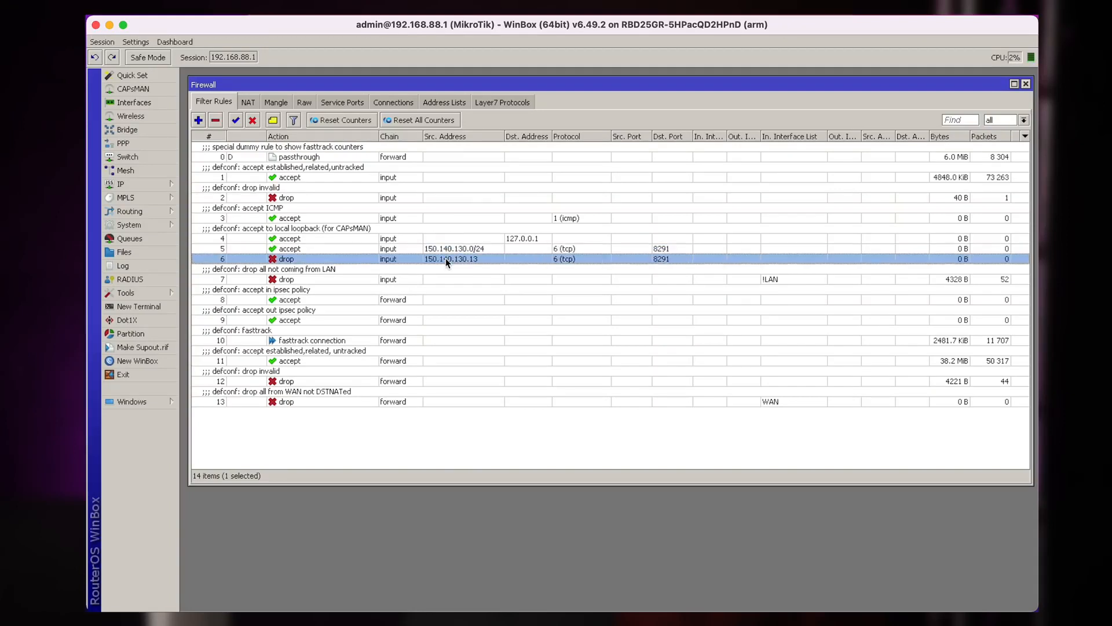
{"action": "left_click", "coordinate": [334, 250]}
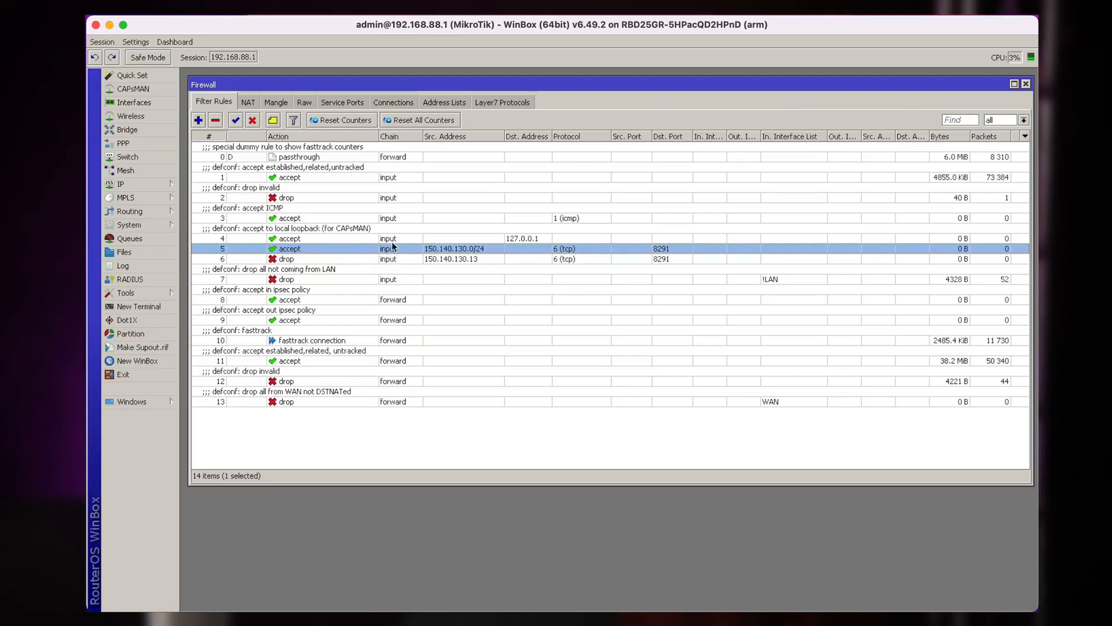
{"action": "left_click", "coordinate": [393, 260]}
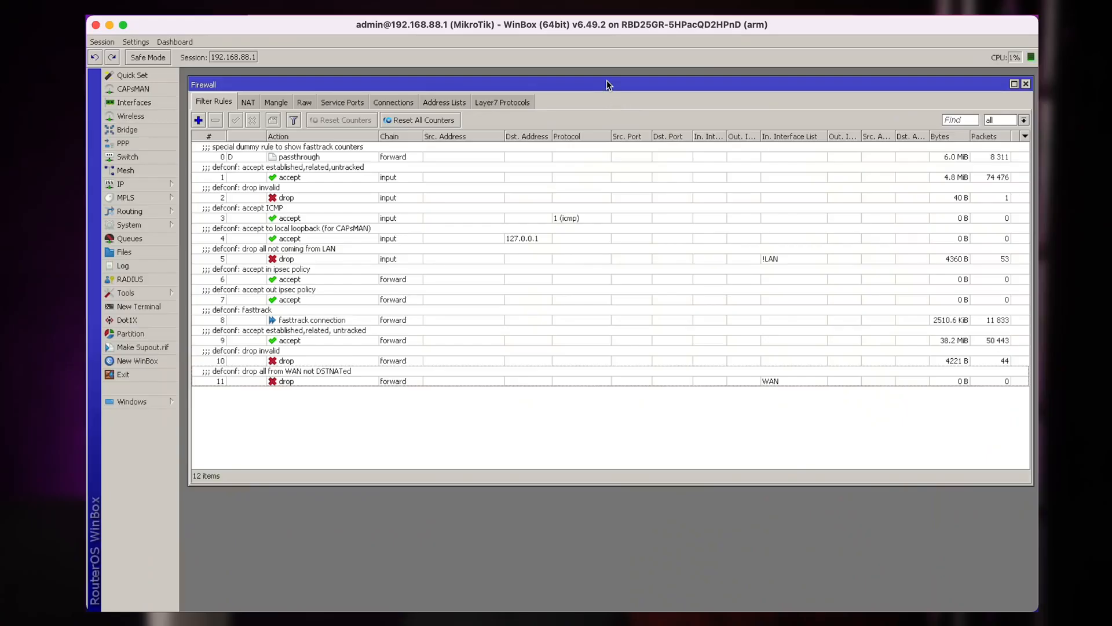
- Check the firewall's Layer7 protocol list and return to the filter rules
{"action": "left_click_drag", "start_coordinate": [607, 85], "coordinate": [609, 82]}
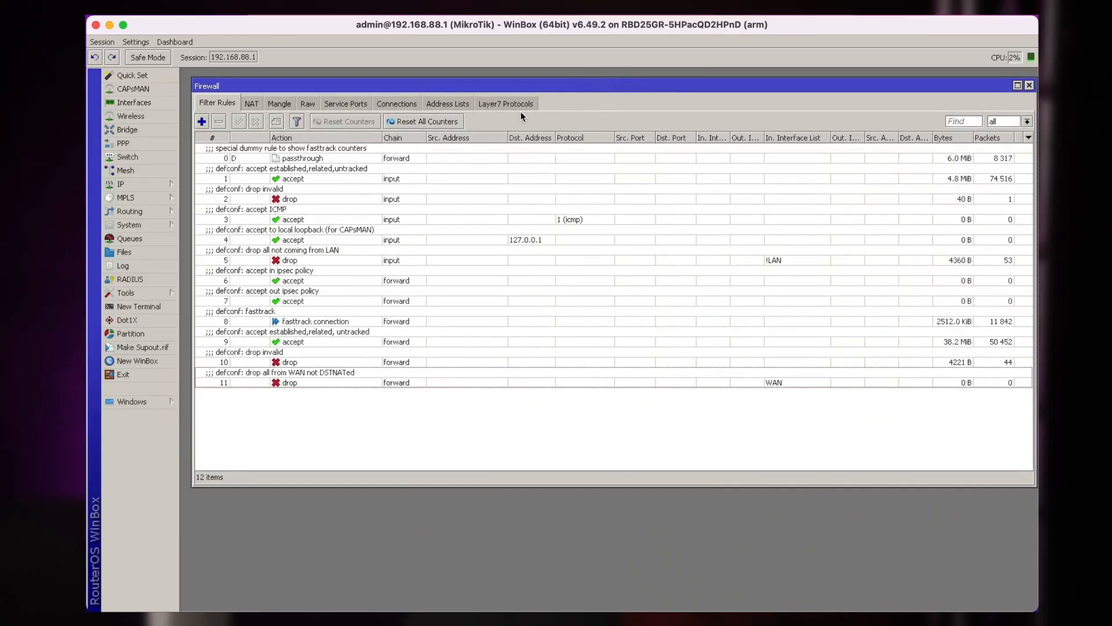
{"action": "left_click", "coordinate": [494, 108]}
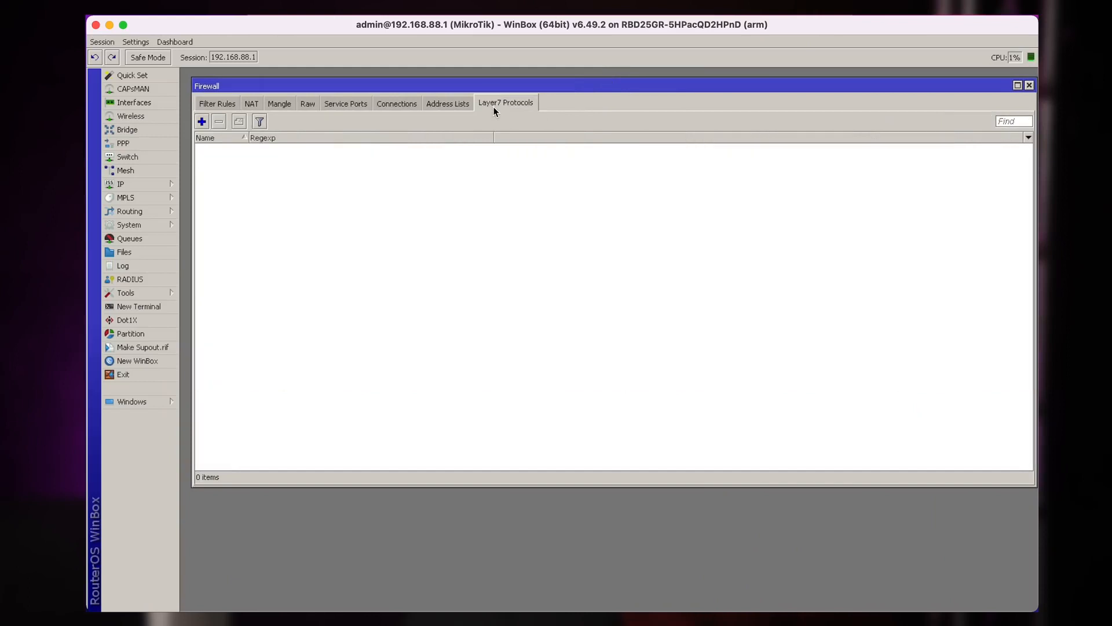
{"action": "left_click", "coordinate": [224, 103]}
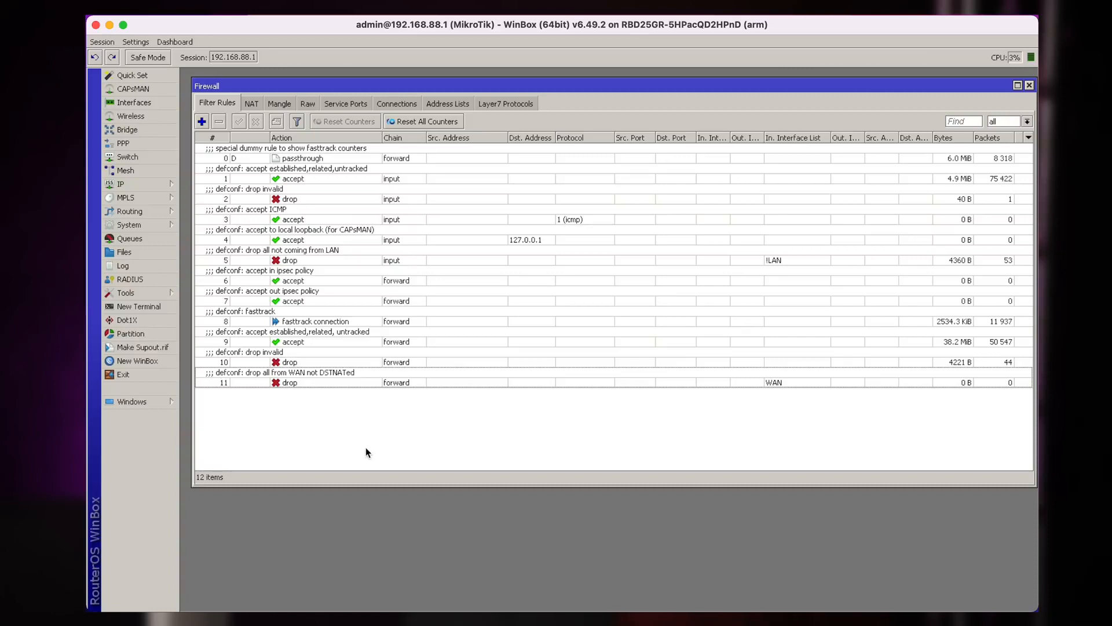
- Disable the fasttrack connection rule in the forward chain
{"action": "left_click", "coordinate": [339, 321]}
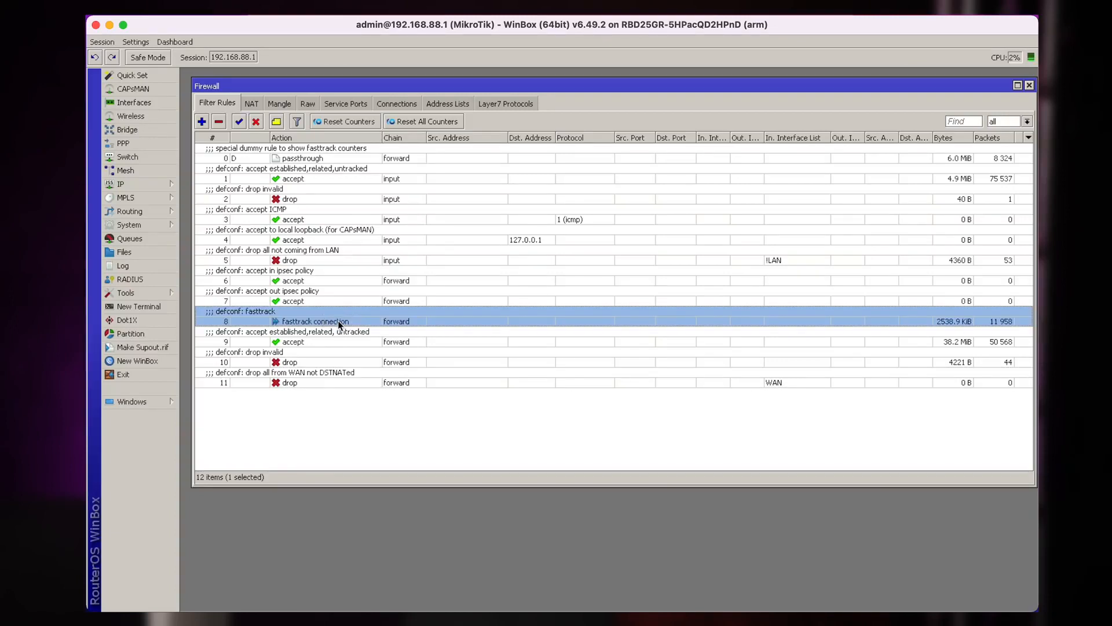
{"action": "left_click", "coordinate": [256, 122]}
{"action": "left_click", "coordinate": [324, 454]}
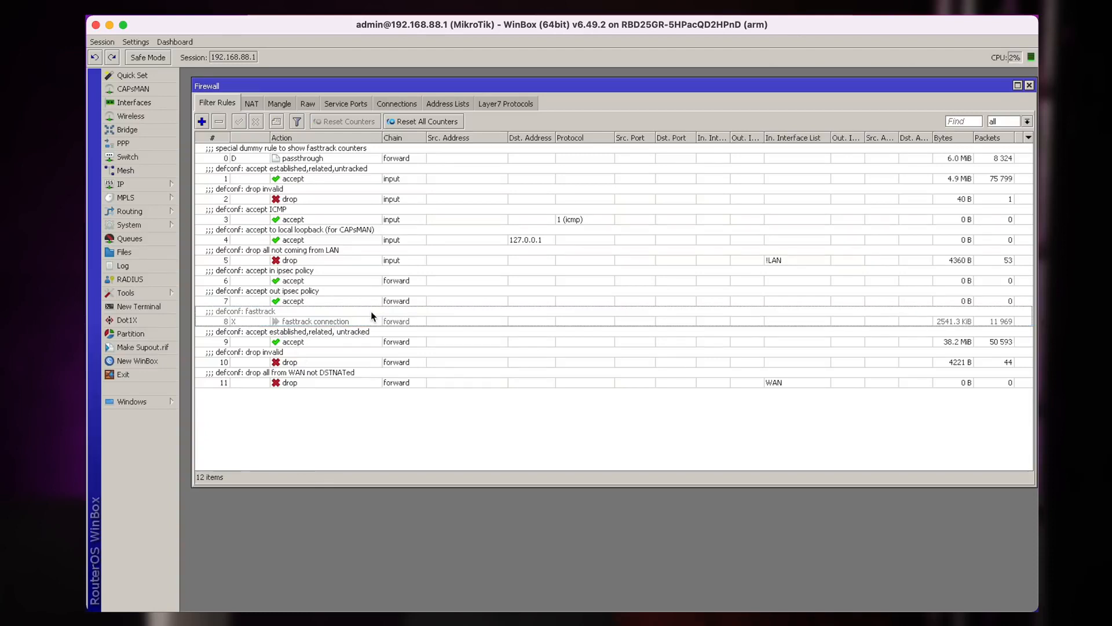
{"action": "left_click", "coordinate": [342, 316]}
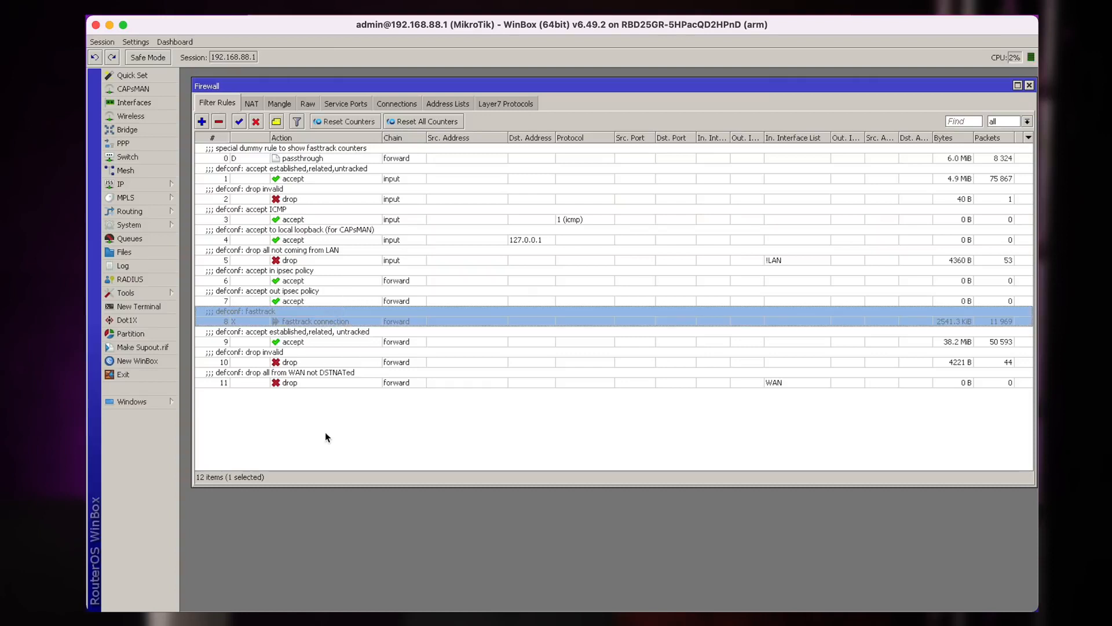
{"action": "left_click", "coordinate": [342, 431]}
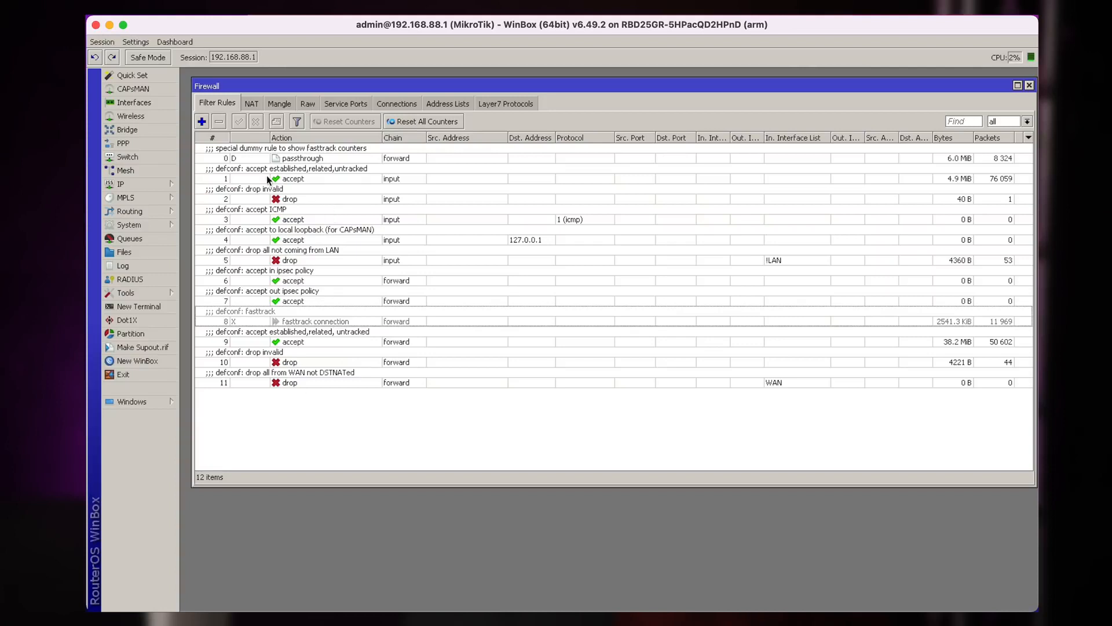
- Start a new firewall filter rule in the forward chain and reposition its window over the rule list
{"action": "left_click", "coordinate": [203, 122]}
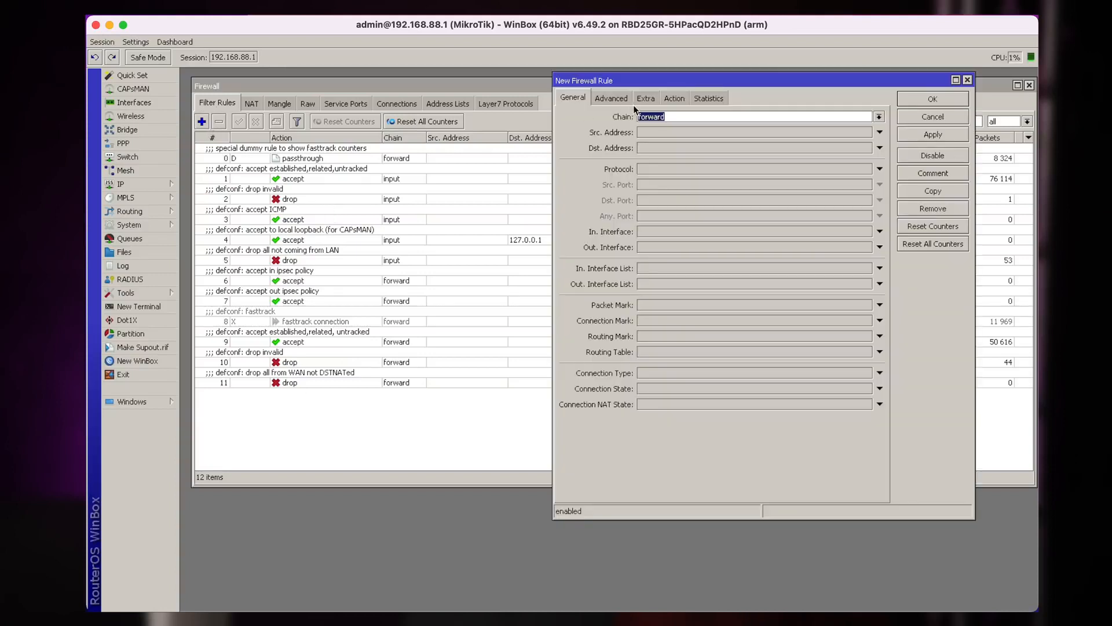
{"action": "left_click_drag", "start_coordinate": [751, 80], "coordinate": [691, 109]}
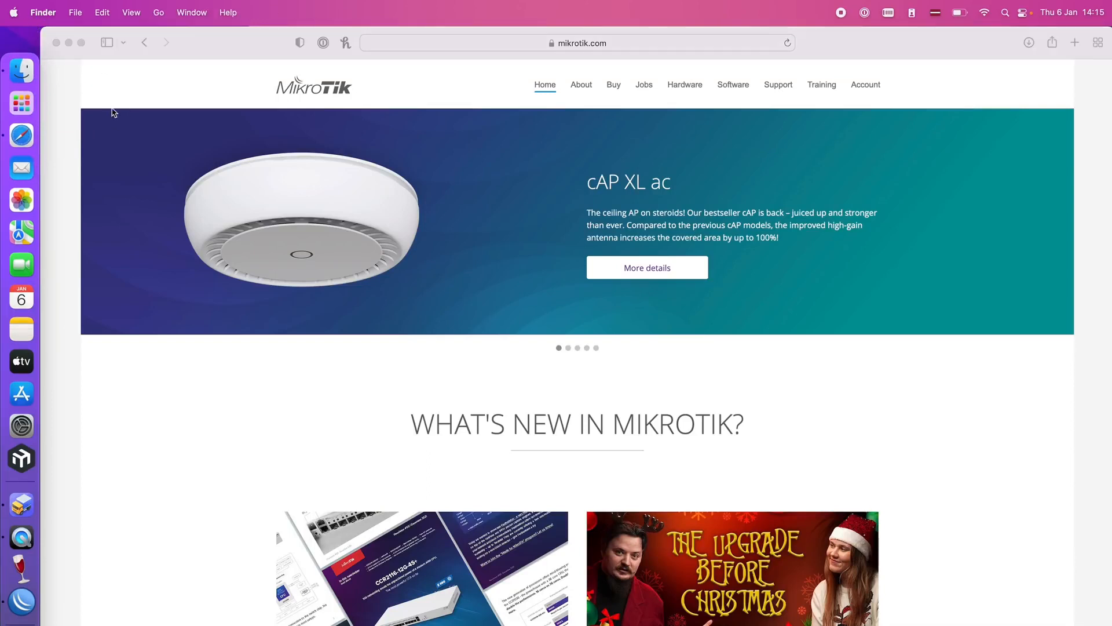
{"action": "left_click", "coordinate": [41, 29]}
{"action": "left_click_drag", "start_coordinate": [42, 29], "coordinate": [167, 110]}
{"action": "left_click_drag", "start_coordinate": [318, 126], "coordinate": [248, 68]}
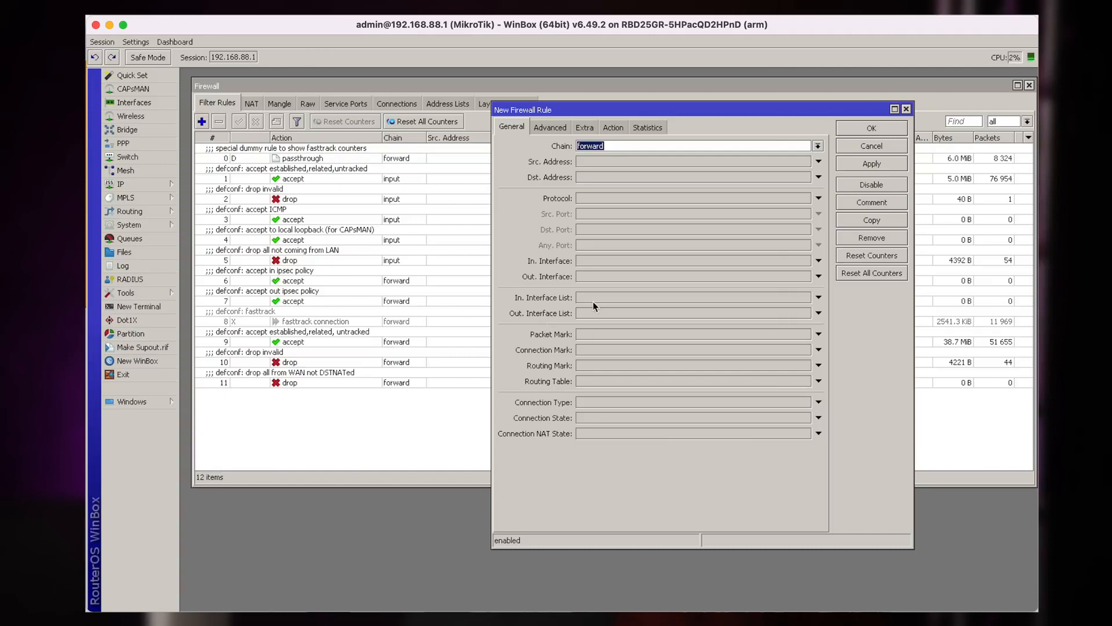
- Set the new rule's incoming interface list to LAN
{"action": "left_click", "coordinate": [609, 298]}
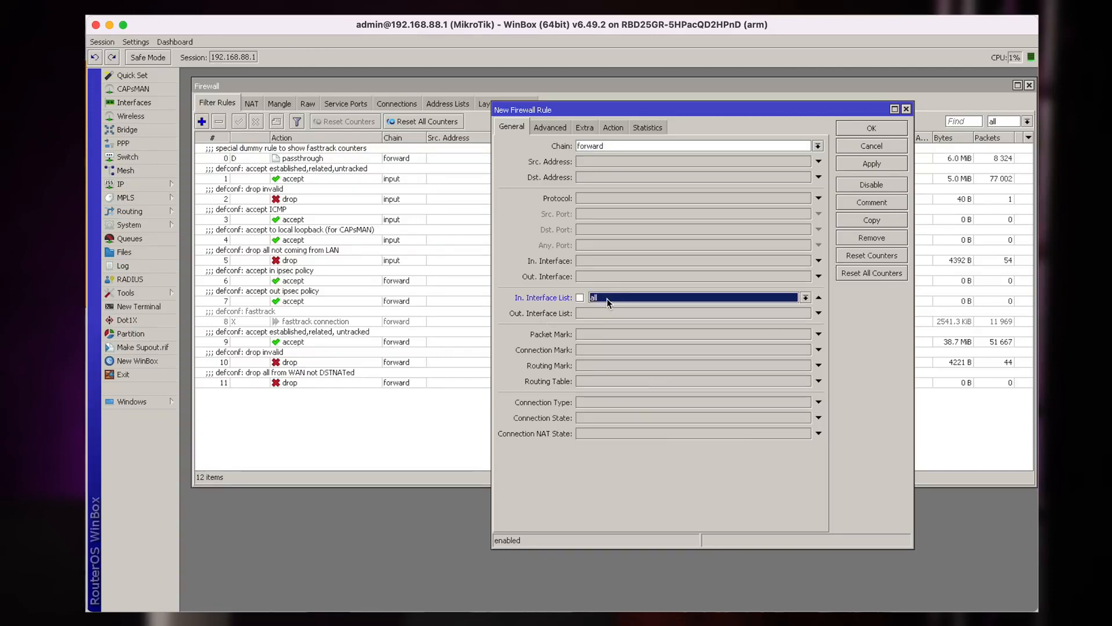
{"action": "left_click", "coordinate": [638, 298]}
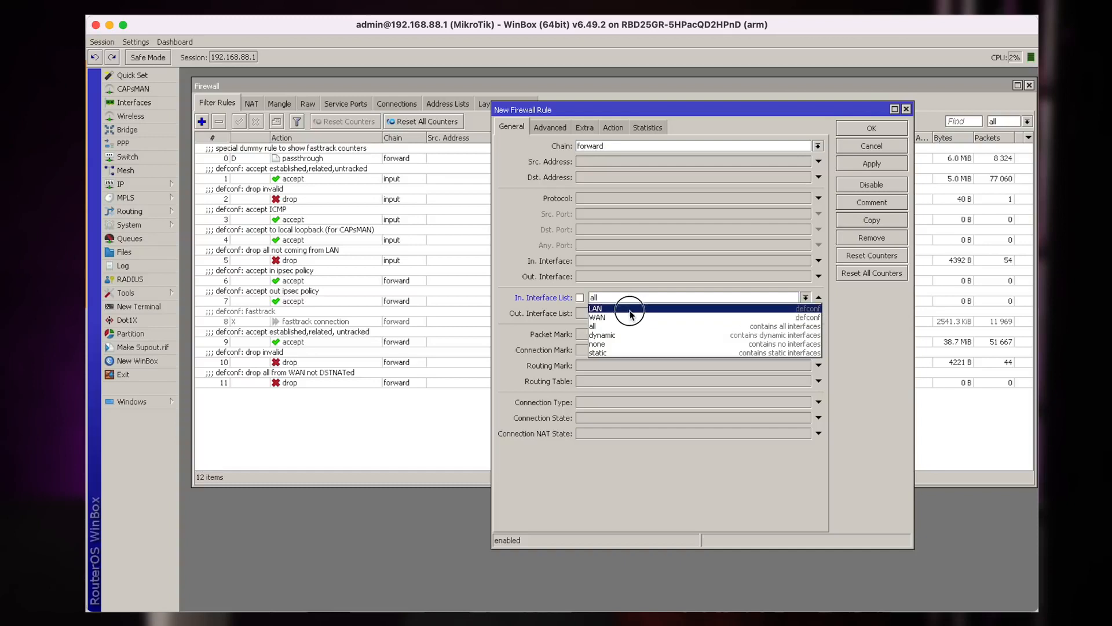
{"action": "left_click", "coordinate": [631, 308]}
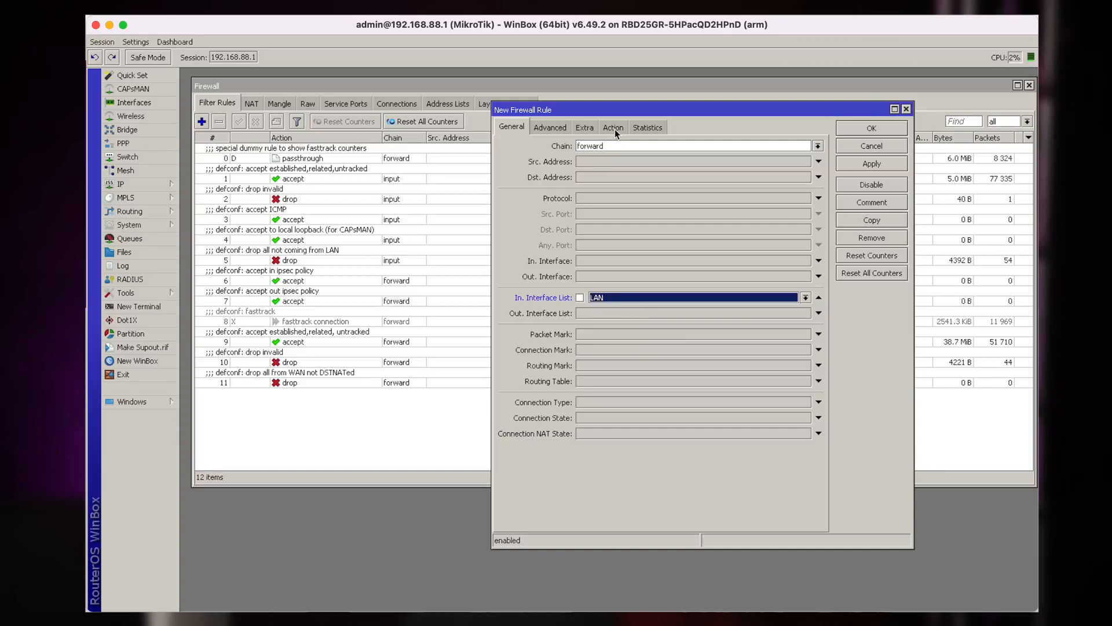
- Set the new rule's TLS Host match to *mikrotik*
{"action": "left_click", "coordinate": [563, 129]}
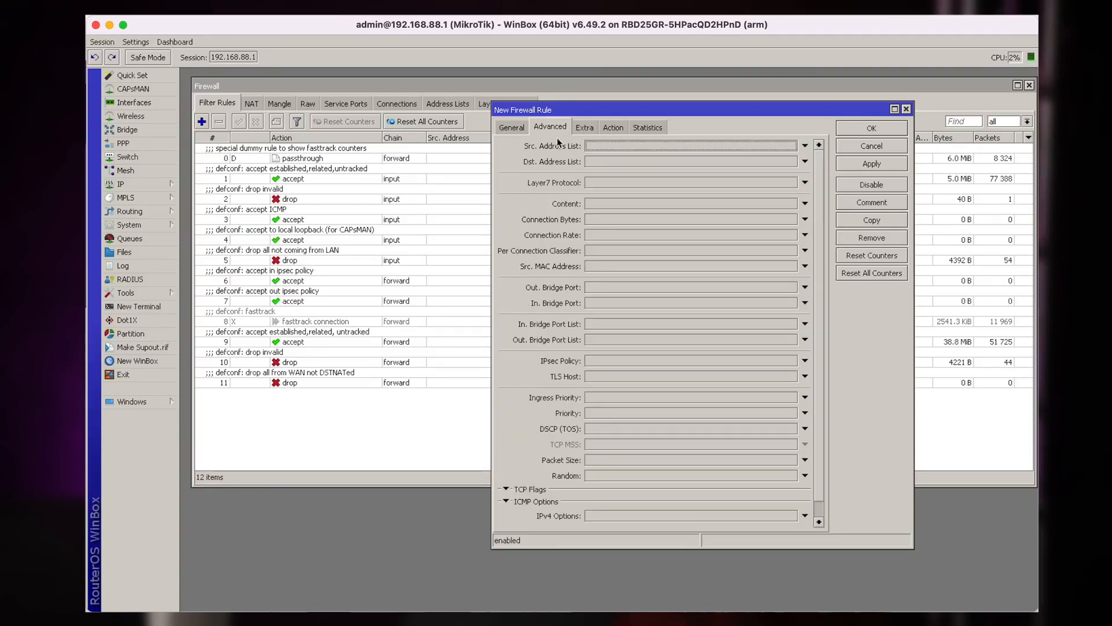
{"action": "left_click", "coordinate": [586, 378]}
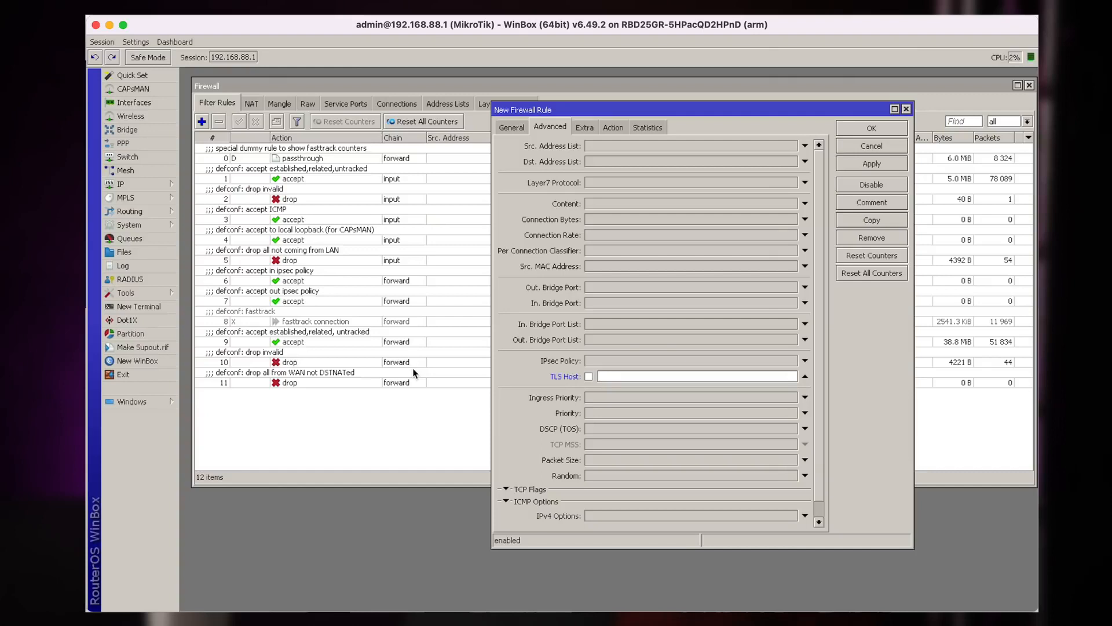
{"action": "type", "text": "*mikr"}
{"action": "type", "text": "otik*"}
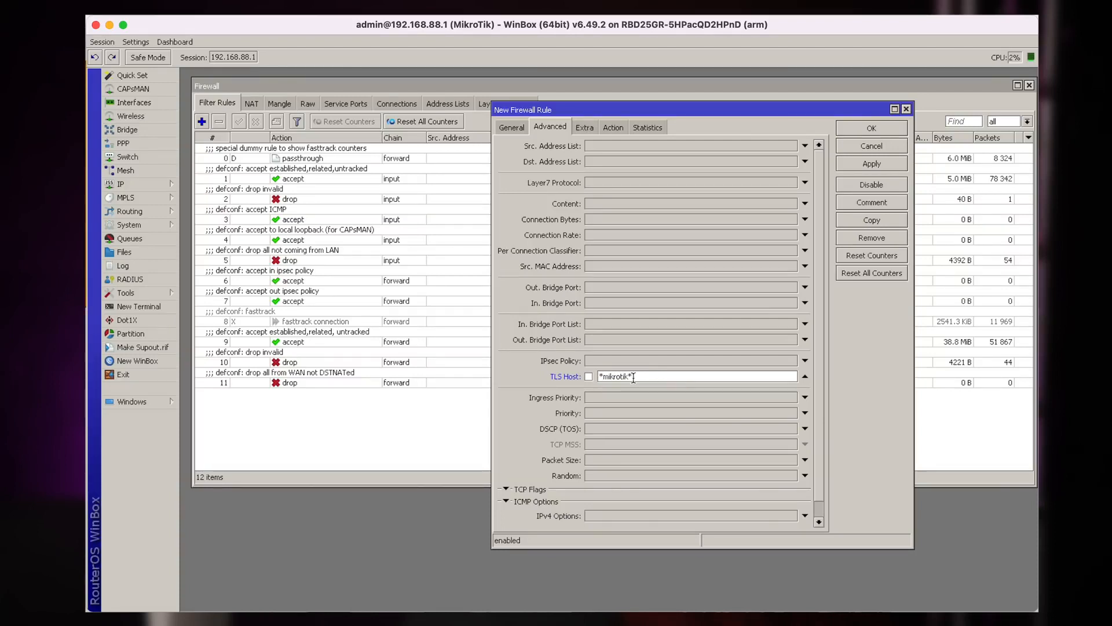
{"action": "double_click", "coordinate": [630, 376]}
{"action": "left_click", "coordinate": [652, 378]}
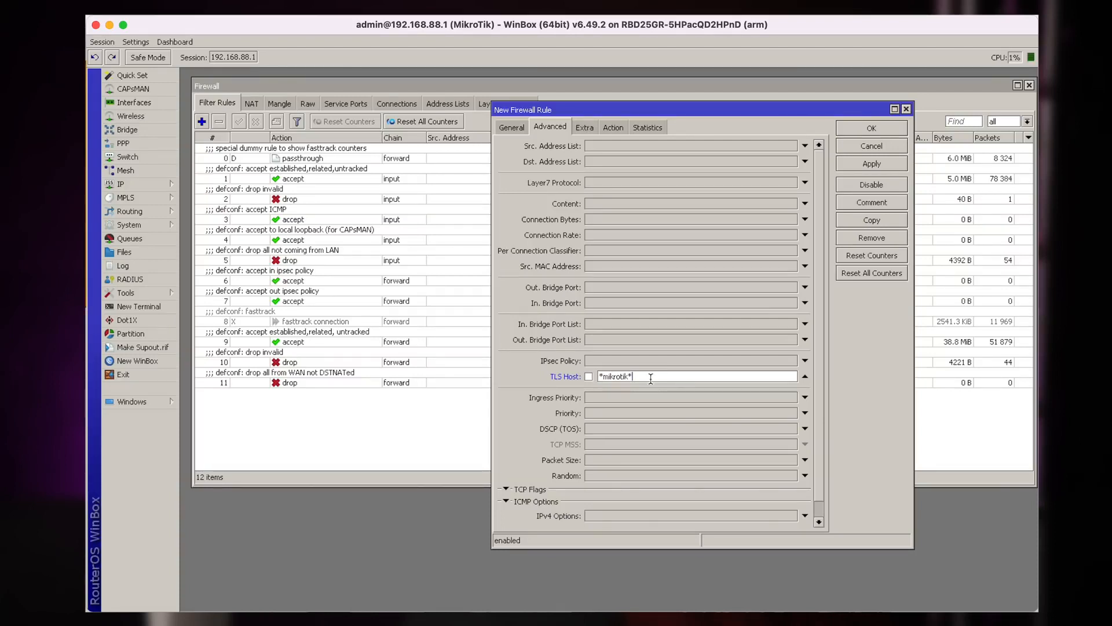
- Switch to Safari and examine the details of the mikrotik.com certificate, including its name, validity and extensions
{"action": "left_click", "coordinate": [527, 42]}
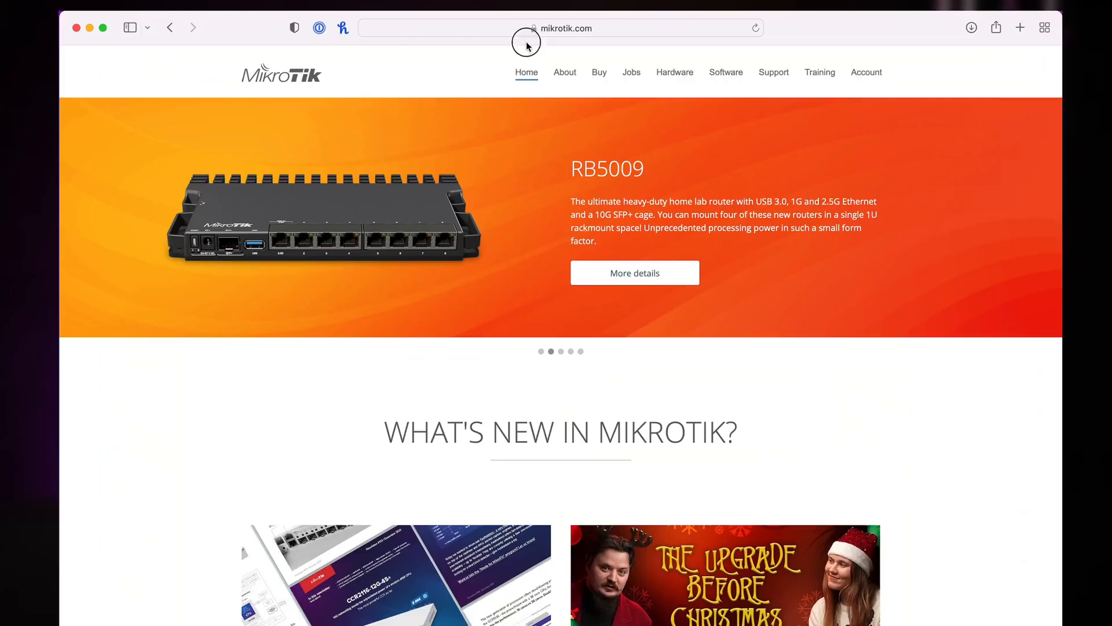
{"action": "left_click", "coordinate": [534, 29]}
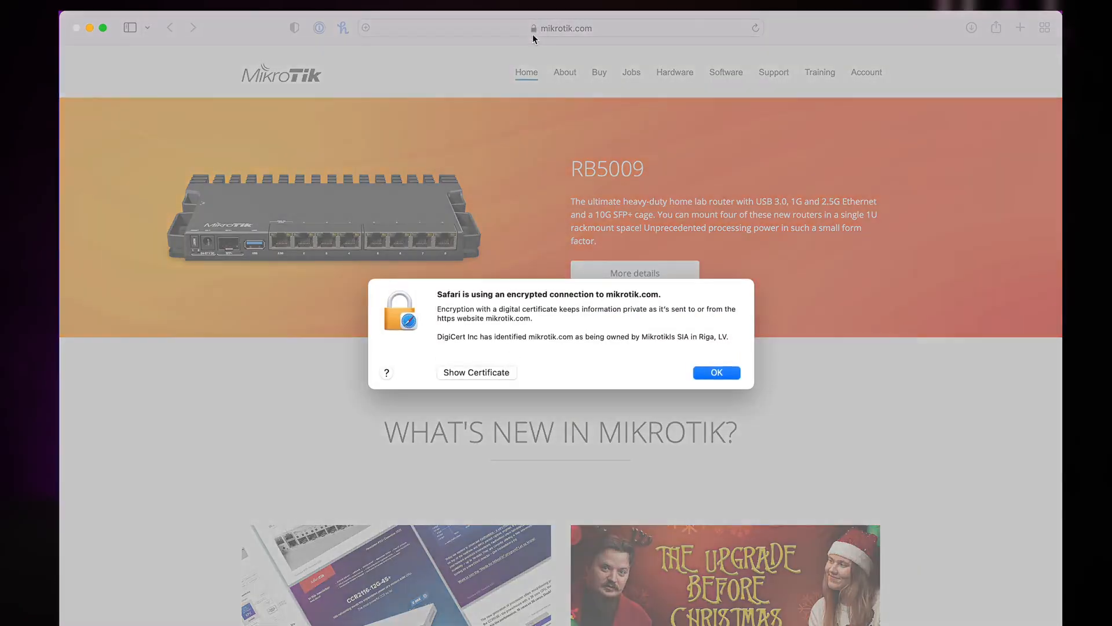
{"action": "left_click", "coordinate": [471, 372]}
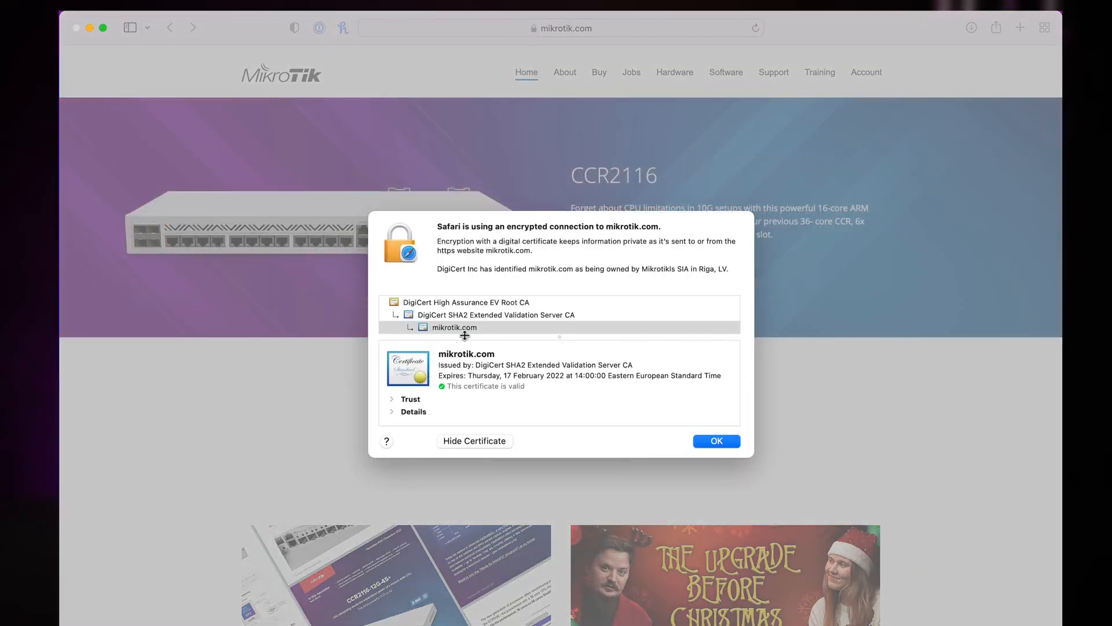
{"action": "left_click", "coordinate": [463, 328]}
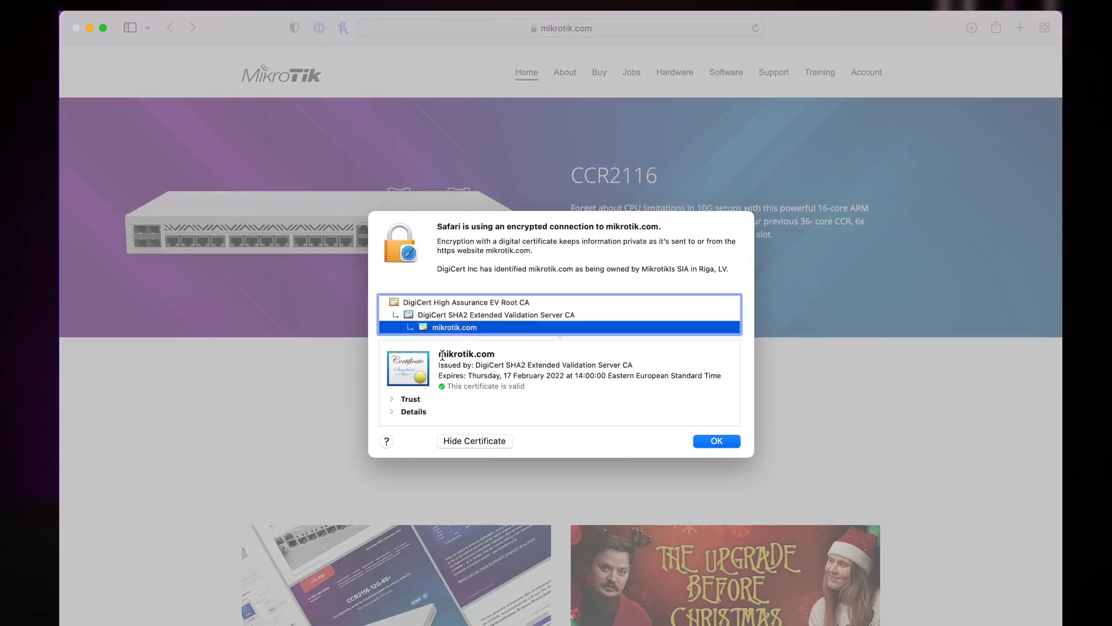
{"action": "left_click_drag", "start_coordinate": [439, 354], "coordinate": [536, 354]}
{"action": "left_click", "coordinate": [392, 412]}
{"action": "scroll", "coordinate": [528, 366], "scroll_direction": "down", "scroll_amount": 5}
{"action": "scroll", "coordinate": [528, 367], "scroll_direction": "down", "scroll_amount": 10}
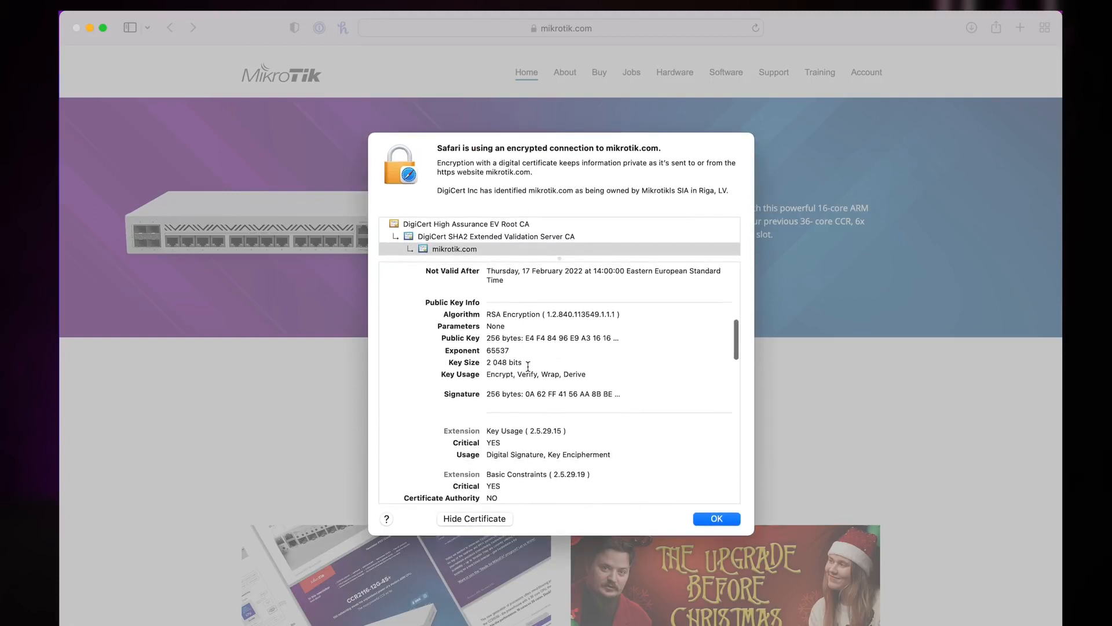
{"action": "scroll", "coordinate": [528, 366], "scroll_direction": "down", "scroll_amount": 5}
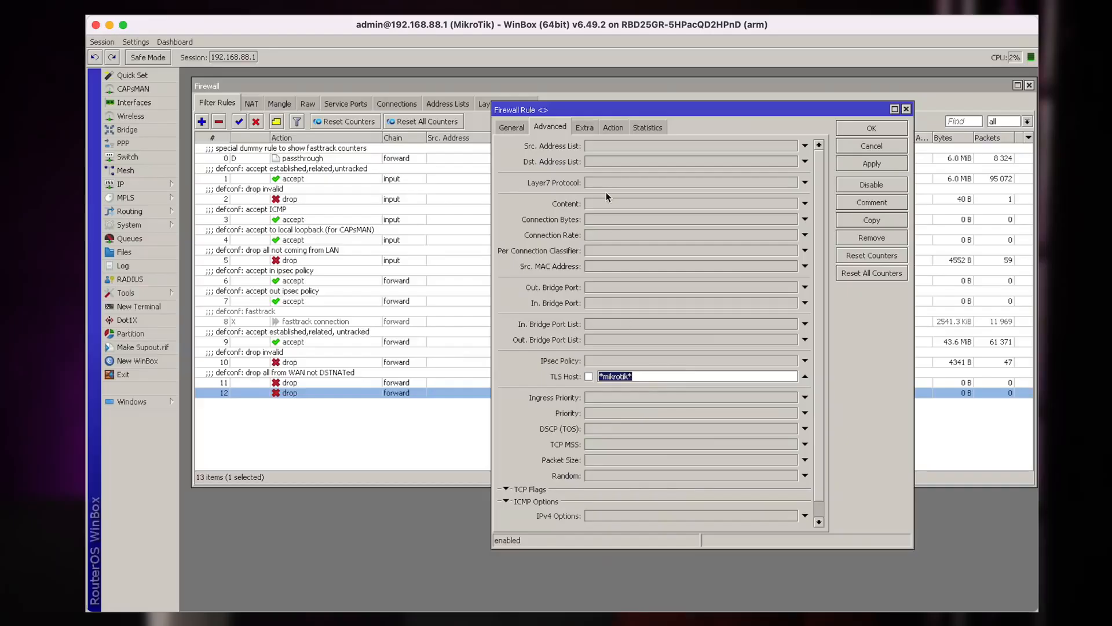
- Review the TLS Host pattern and the drop action of the new rule in WinBox, and save the rule
{"action": "left_click", "coordinate": [555, 127]}
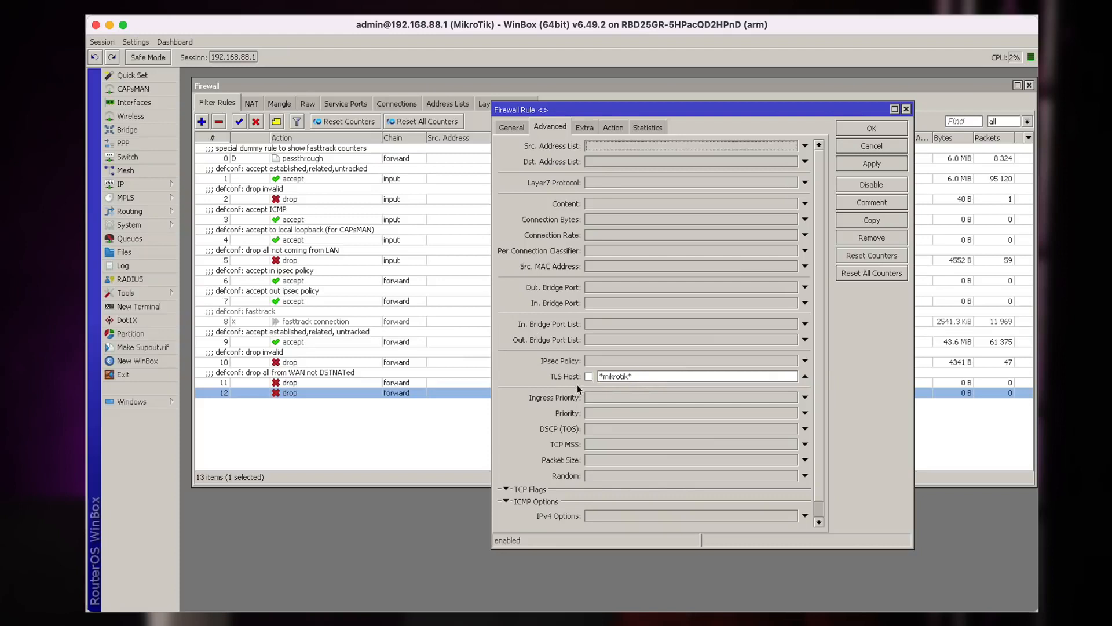
{"action": "left_click", "coordinate": [659, 377]}
{"action": "double_click", "coordinate": [609, 379]}
{"action": "left_click", "coordinate": [640, 379]}
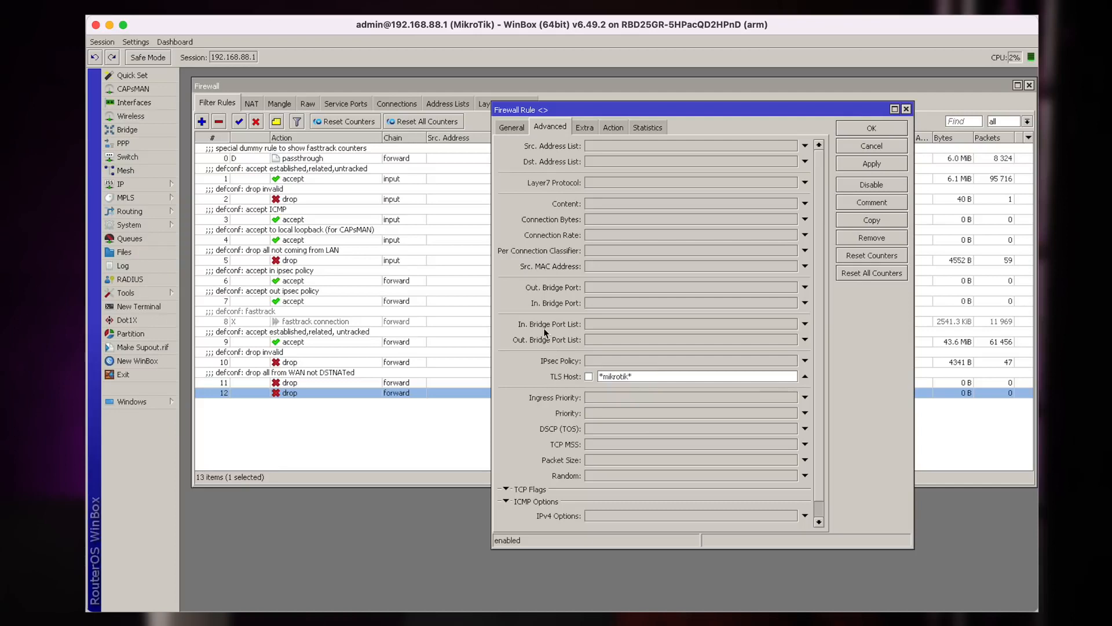
{"action": "scroll", "coordinate": [544, 328], "scroll_direction": "down", "scroll_amount": 1}
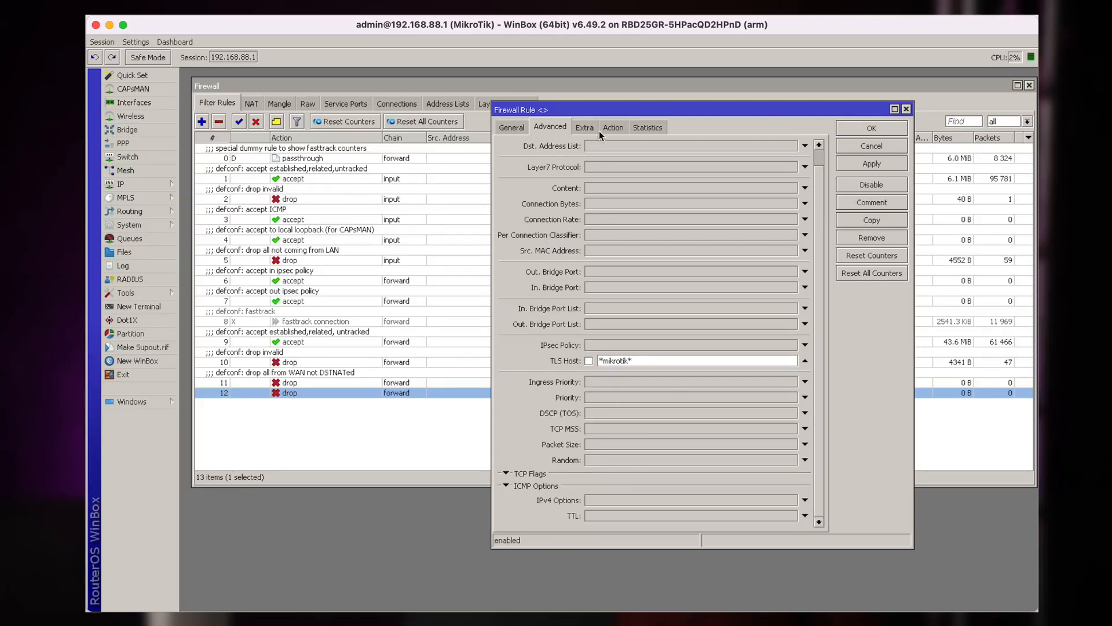
{"action": "left_click", "coordinate": [614, 127]}
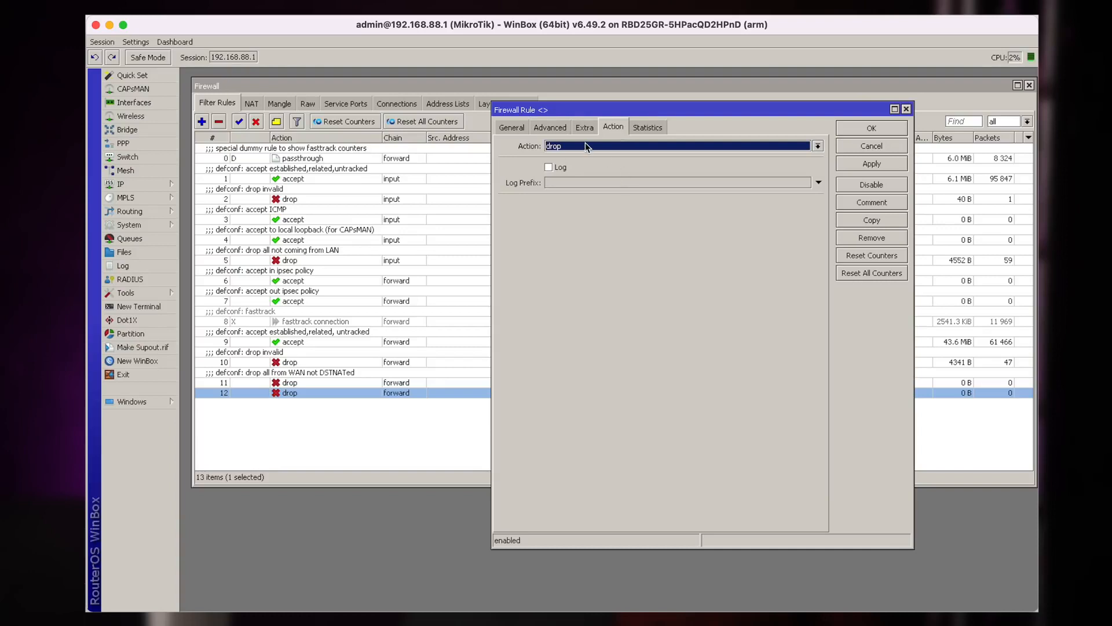
{"action": "left_click", "coordinate": [866, 129]}
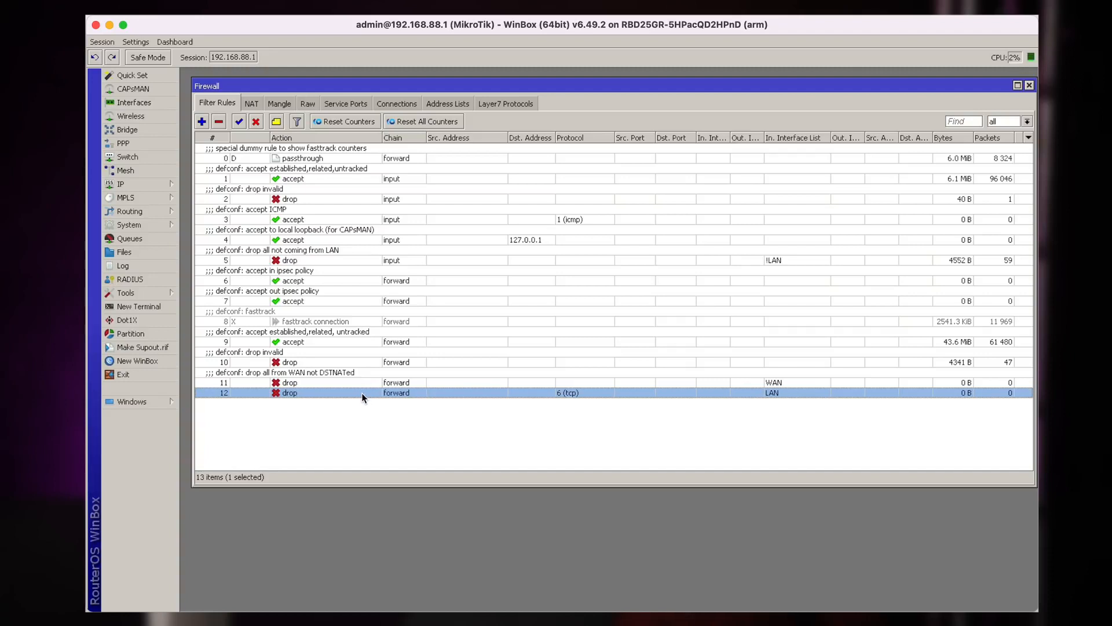
- Move the TCP drop rule for LAN directly above the accept in ipsec policy rule, and reload mikrotik.com in Safari to test it
{"action": "left_click_drag", "start_coordinate": [361, 393], "coordinate": [355, 273]}
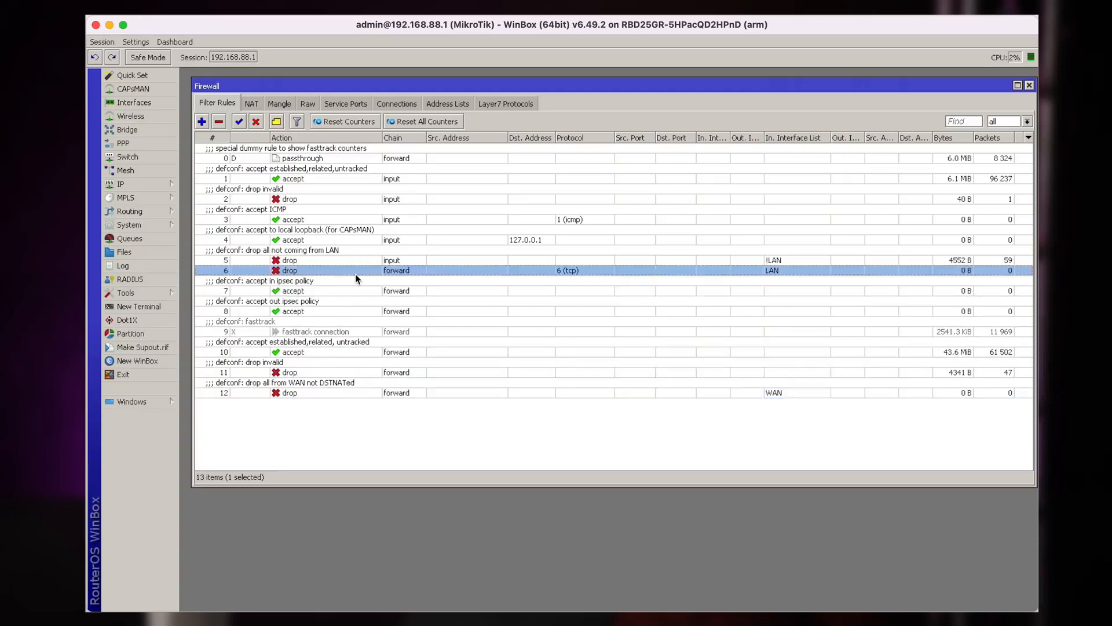
{"action": "left_click", "coordinate": [350, 394]}
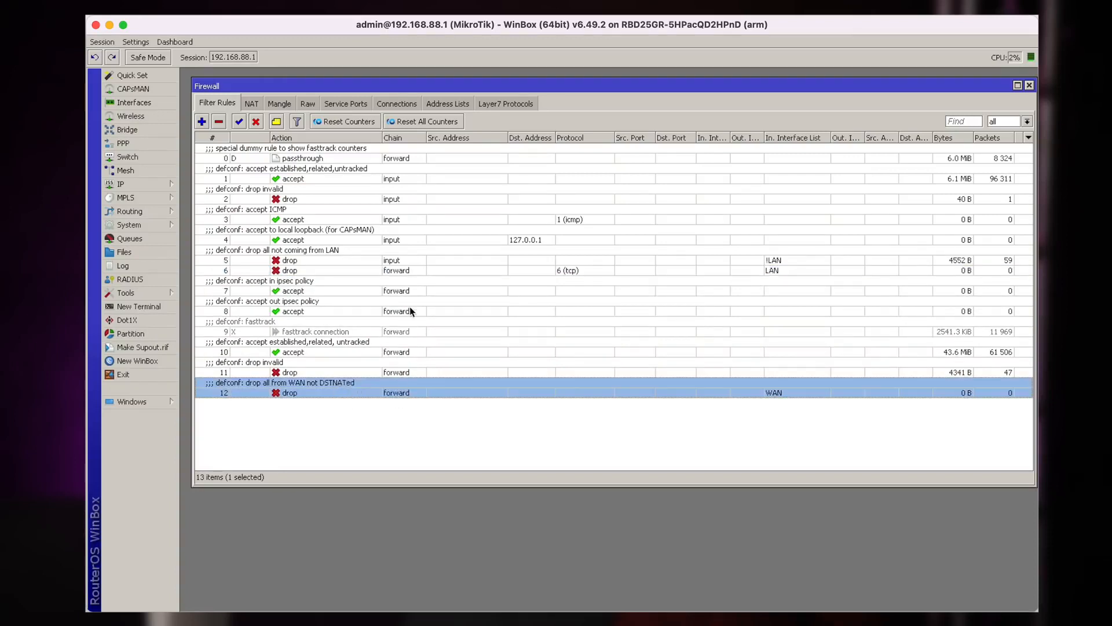
{"action": "left_click", "coordinate": [401, 271]}
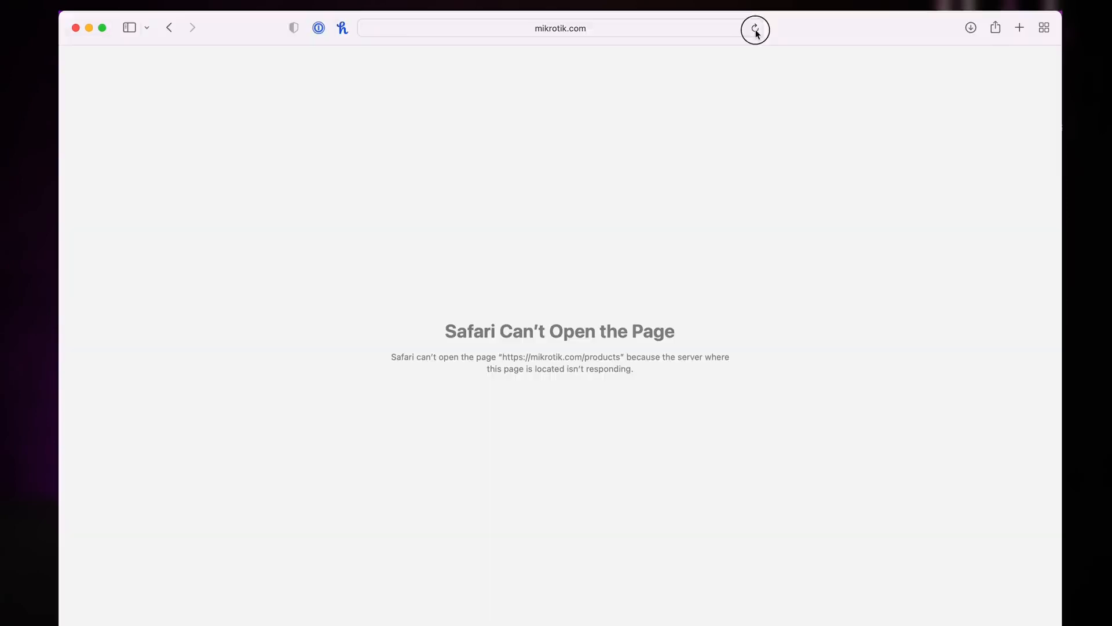
{"action": "left_click", "coordinate": [756, 29]}
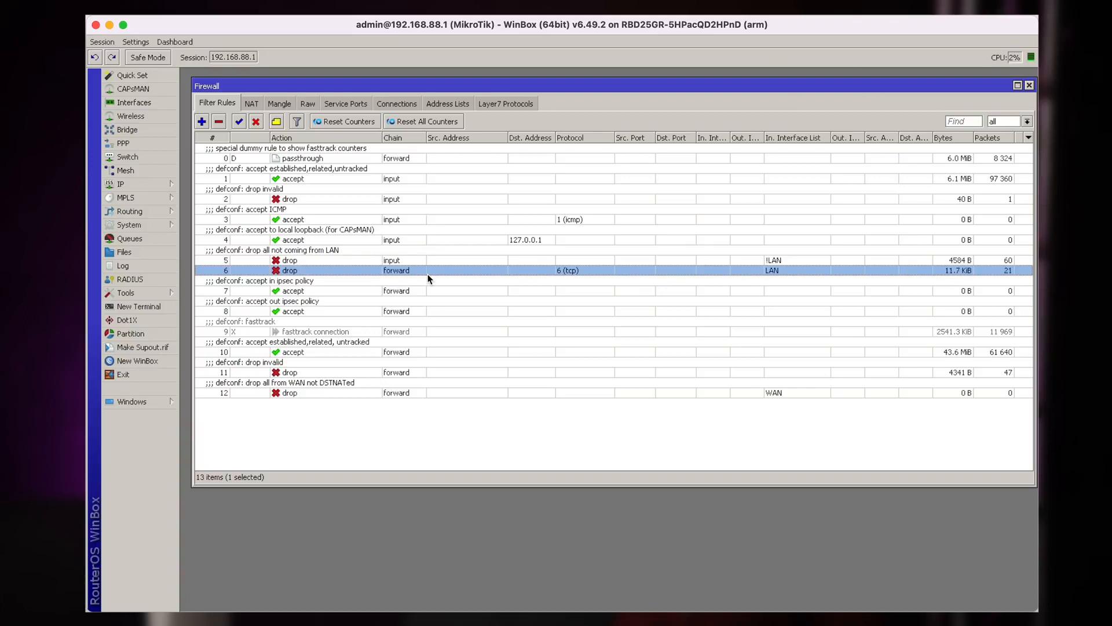
- Disable the TCP drop rule for LAN in WinBox and load mikrotik.com again in Safari
{"action": "left_click", "coordinate": [257, 122]}
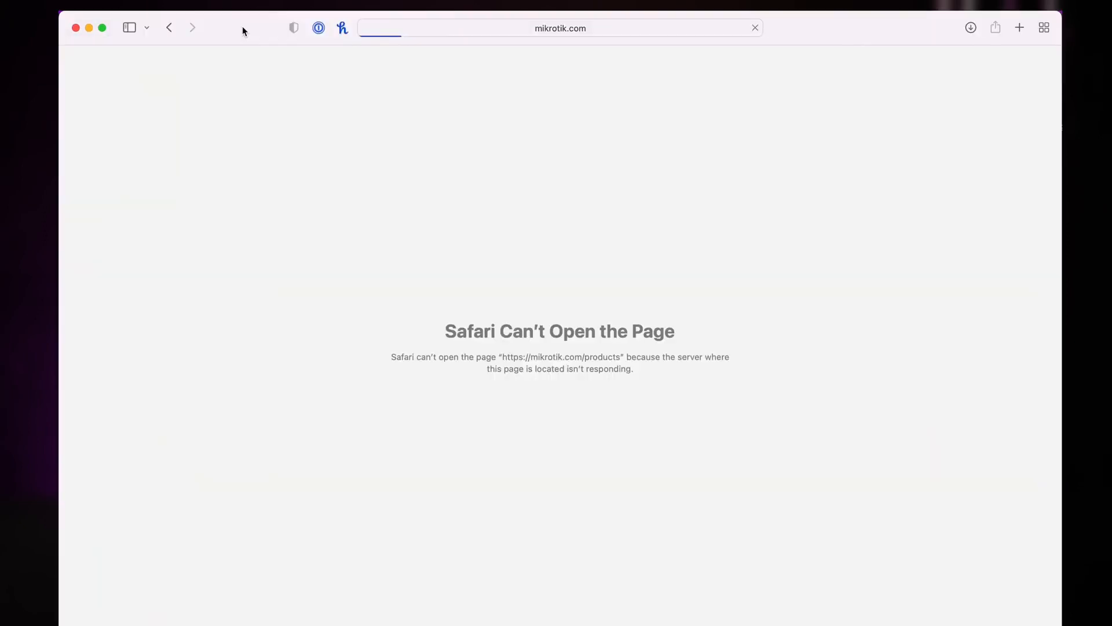
{"action": "left_click", "coordinate": [679, 34]}
{"action": "key", "text": "Return"}
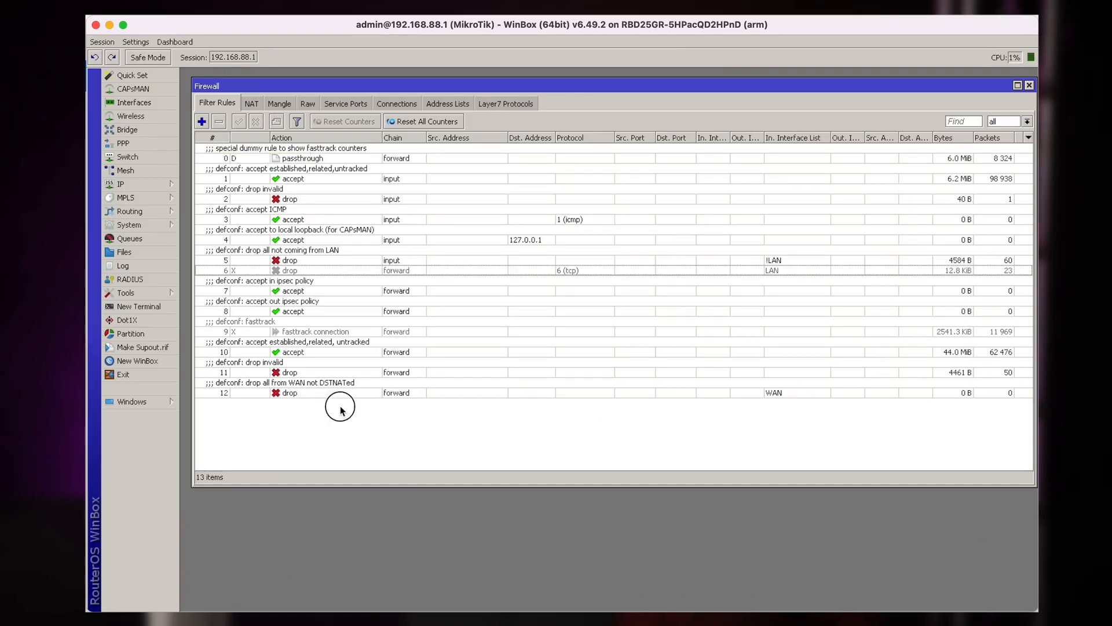
- Review the filter rule order from the fasttrack counter rule down to the final WAN drop rule
{"action": "left_click", "coordinate": [408, 157]}
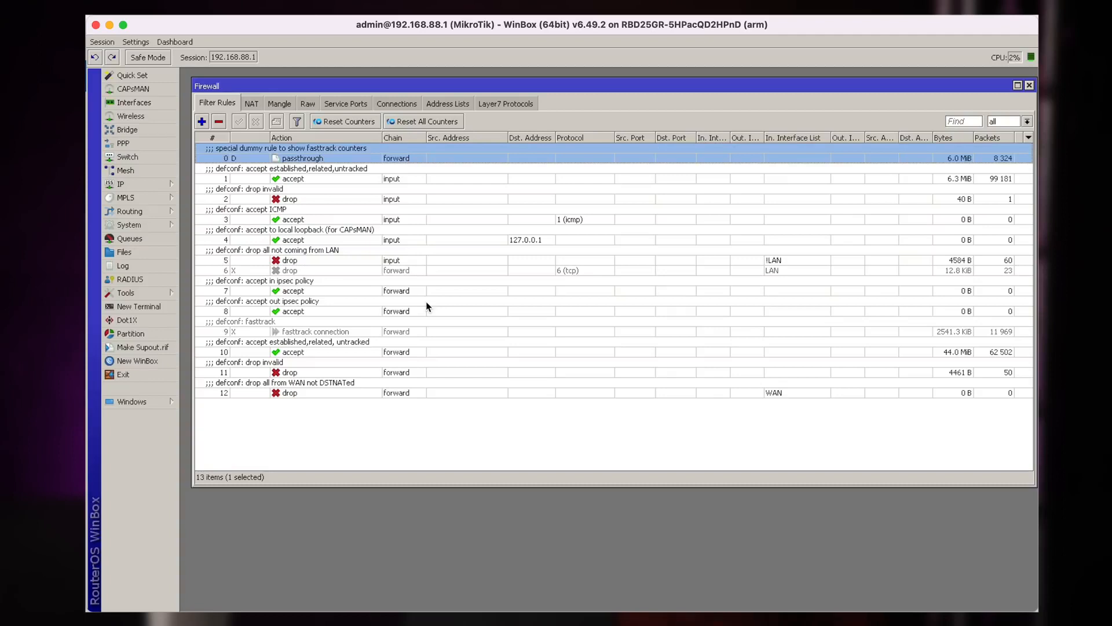
{"action": "left_click", "coordinate": [415, 173]}
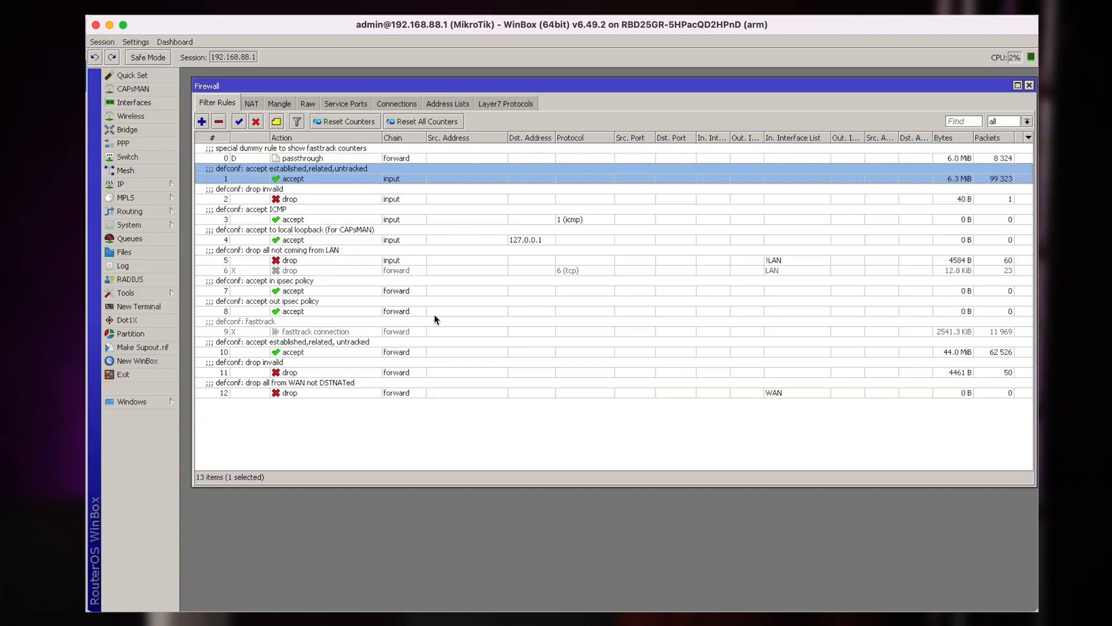
{"action": "left_click", "coordinate": [393, 391]}
{"action": "left_click", "coordinate": [427, 436]}
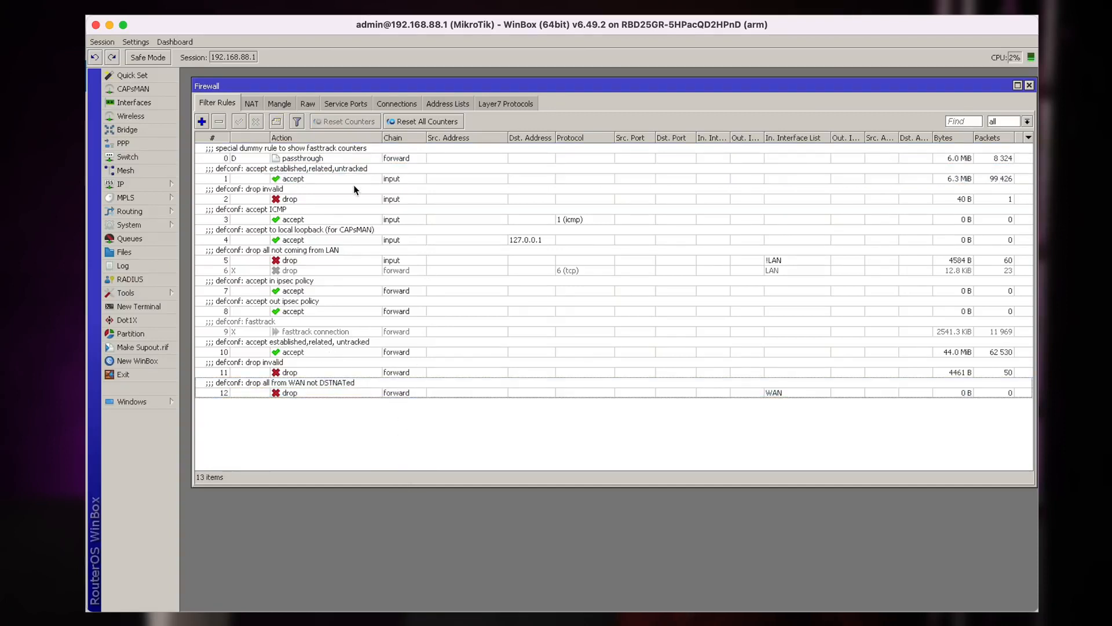
- Start another new filter rule and look through its general, advanced, extra, action and statistics settings
{"action": "left_click", "coordinate": [202, 123]}
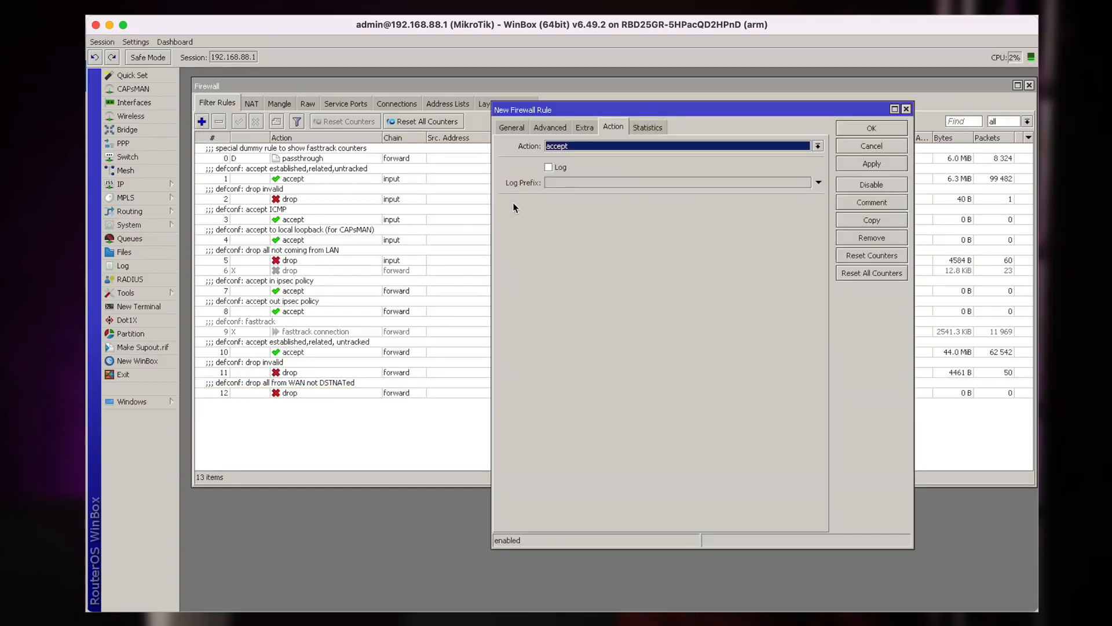
{"action": "left_click", "coordinate": [520, 128]}
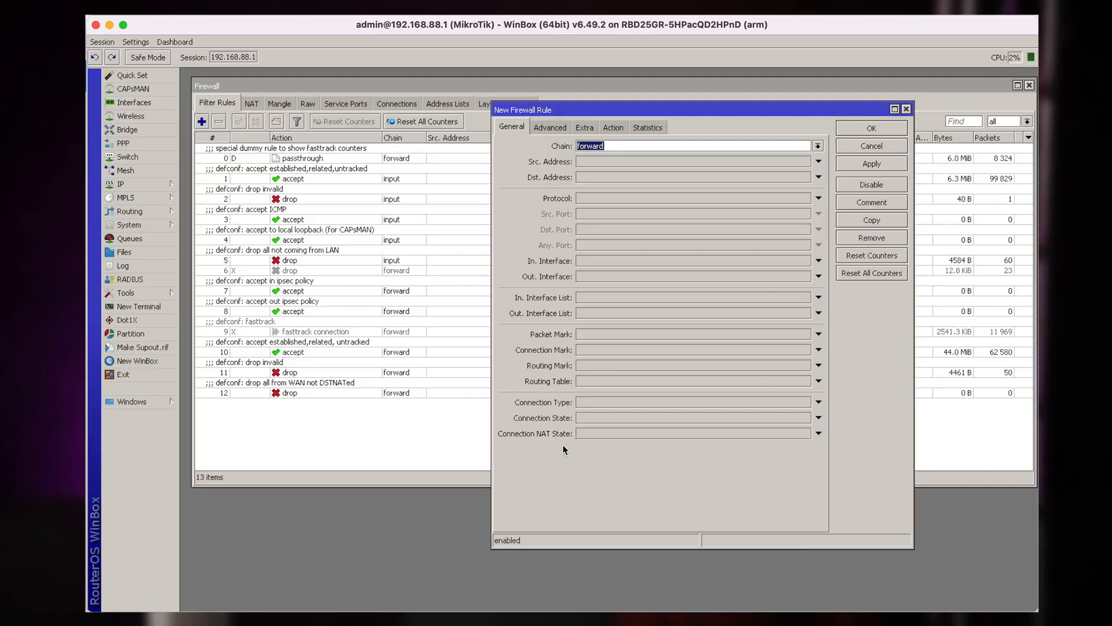
{"action": "left_click", "coordinate": [551, 128]}
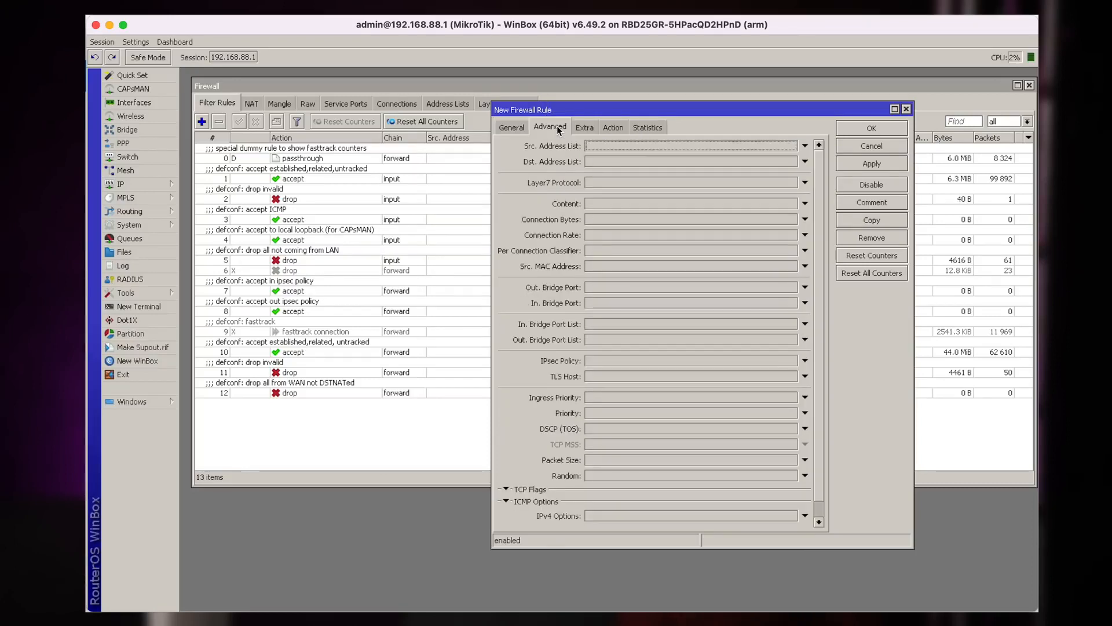
{"action": "left_click", "coordinate": [586, 128]}
{"action": "left_click", "coordinate": [619, 127]}
{"action": "left_click", "coordinate": [646, 127]}
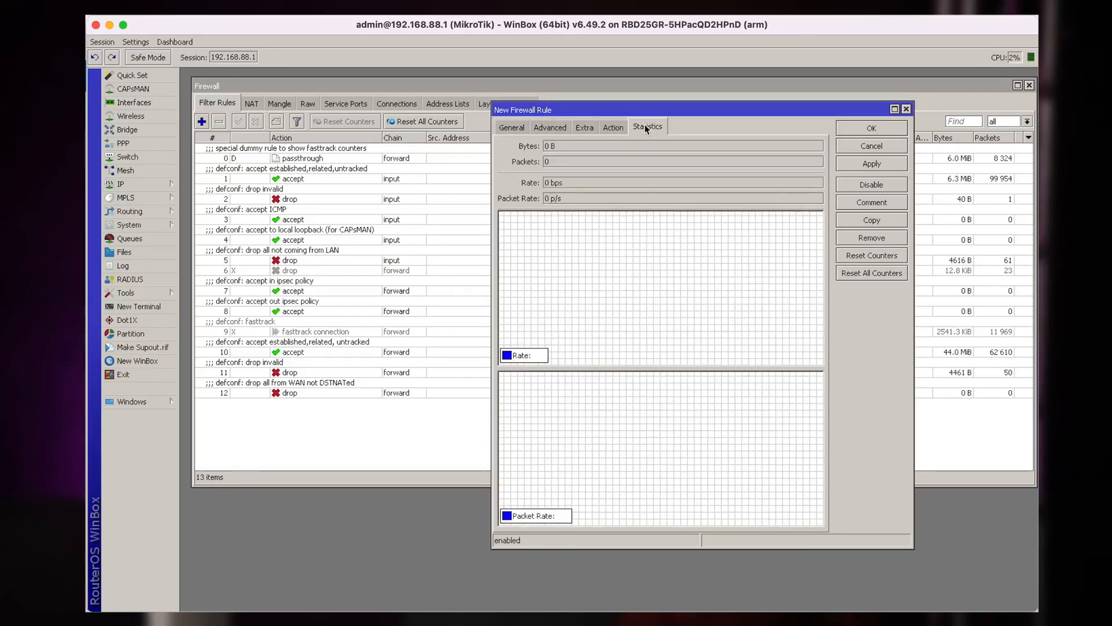
{"action": "left_click", "coordinate": [615, 128]}
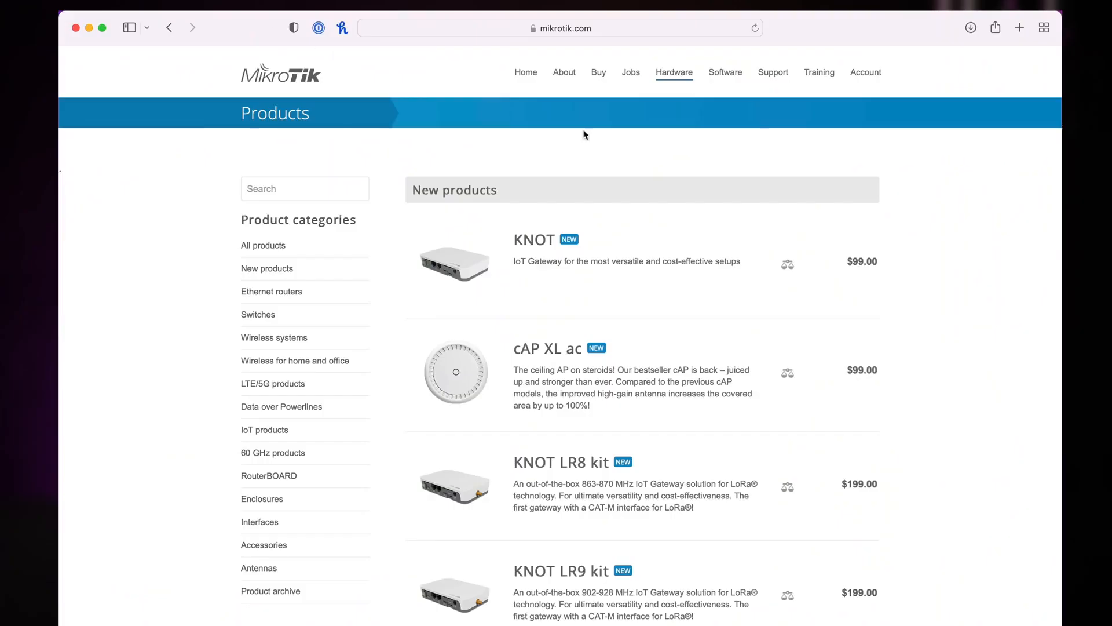
- Open the RouterOS documentation from MikroTik's support page and read through the Filter article in the IP Firewall section
{"action": "left_click", "coordinate": [775, 77]}
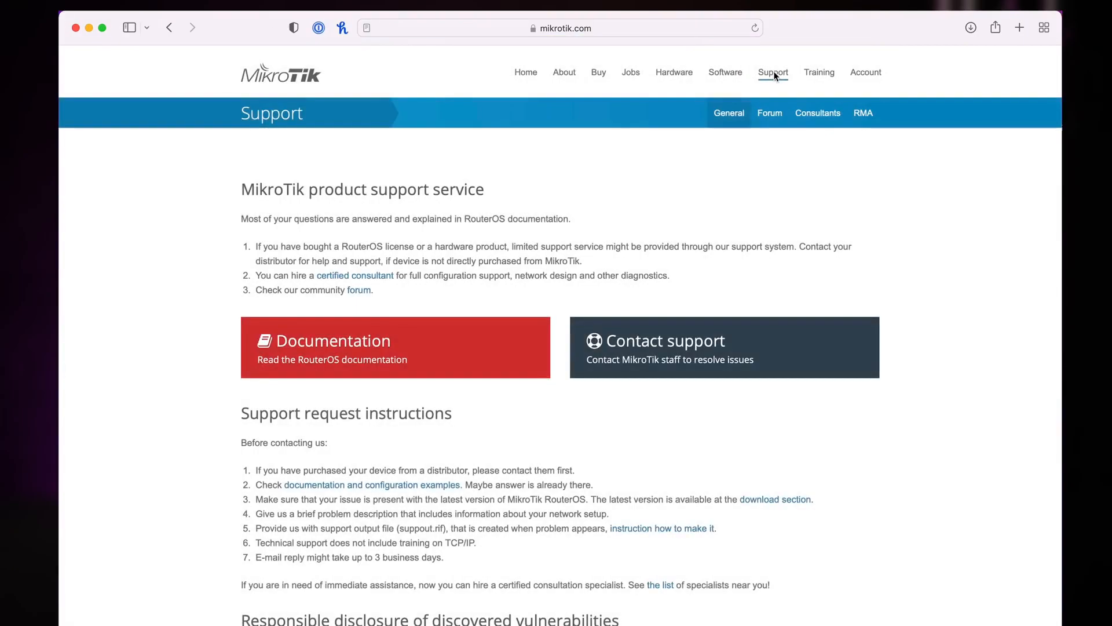
{"action": "left_click", "coordinate": [445, 347]}
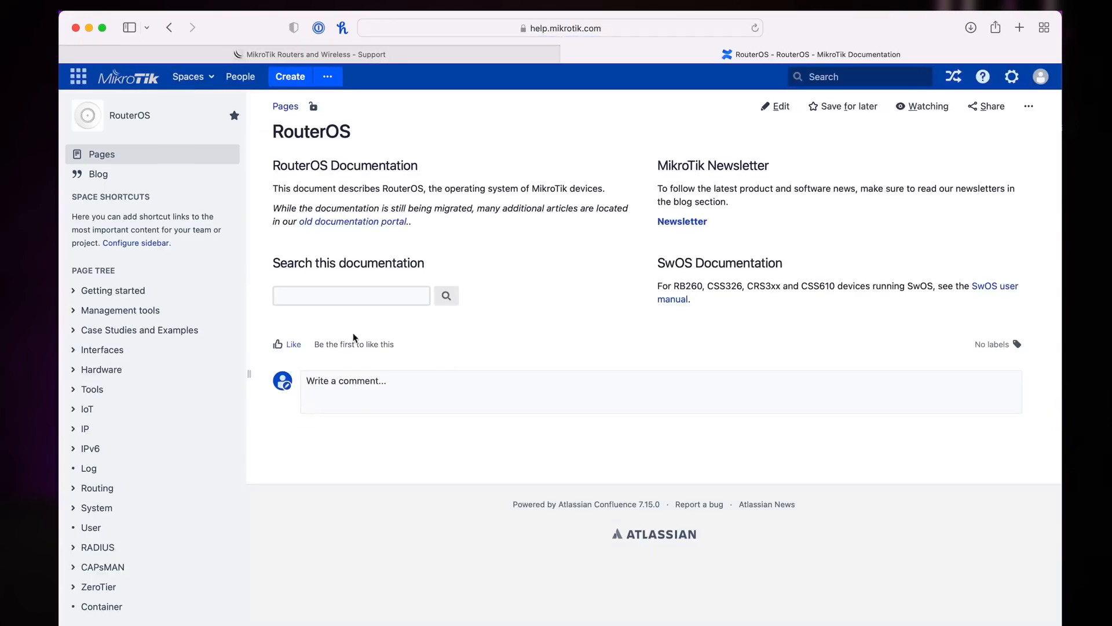
{"action": "left_click", "coordinate": [81, 429]}
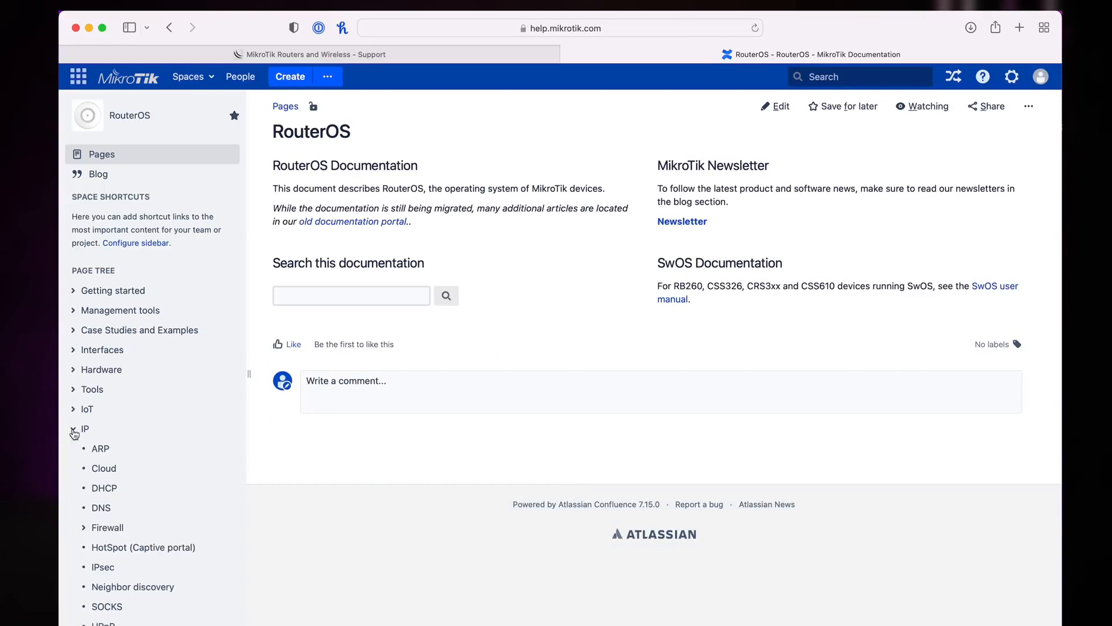
{"action": "scroll", "coordinate": [87, 498], "scroll_direction": "down", "scroll_amount": 1}
{"action": "left_click", "coordinate": [85, 495]}
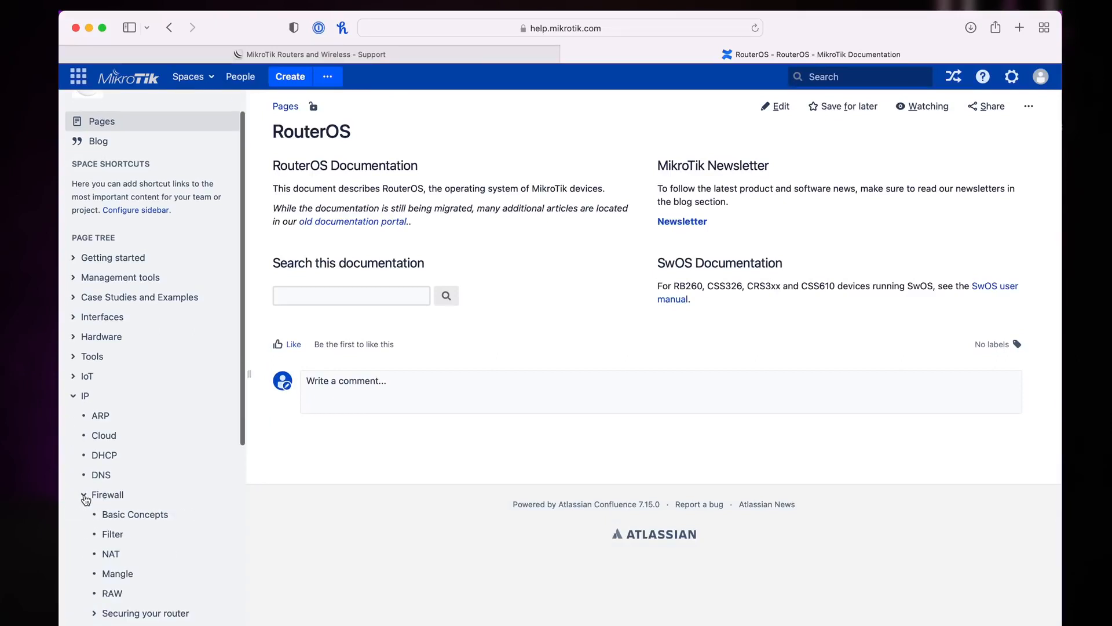
{"action": "left_click", "coordinate": [107, 534]}
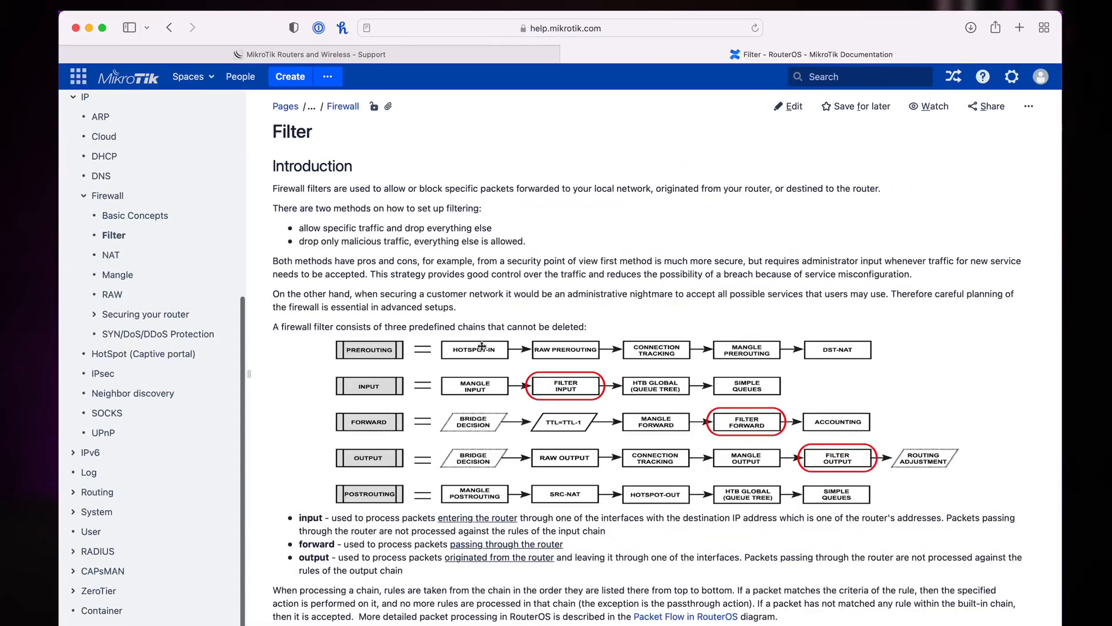
{"action": "scroll", "coordinate": [502, 350], "scroll_direction": "down", "scroll_amount": 15}
{"action": "scroll", "coordinate": [501, 352], "scroll_direction": "down", "scroll_amount": 10}
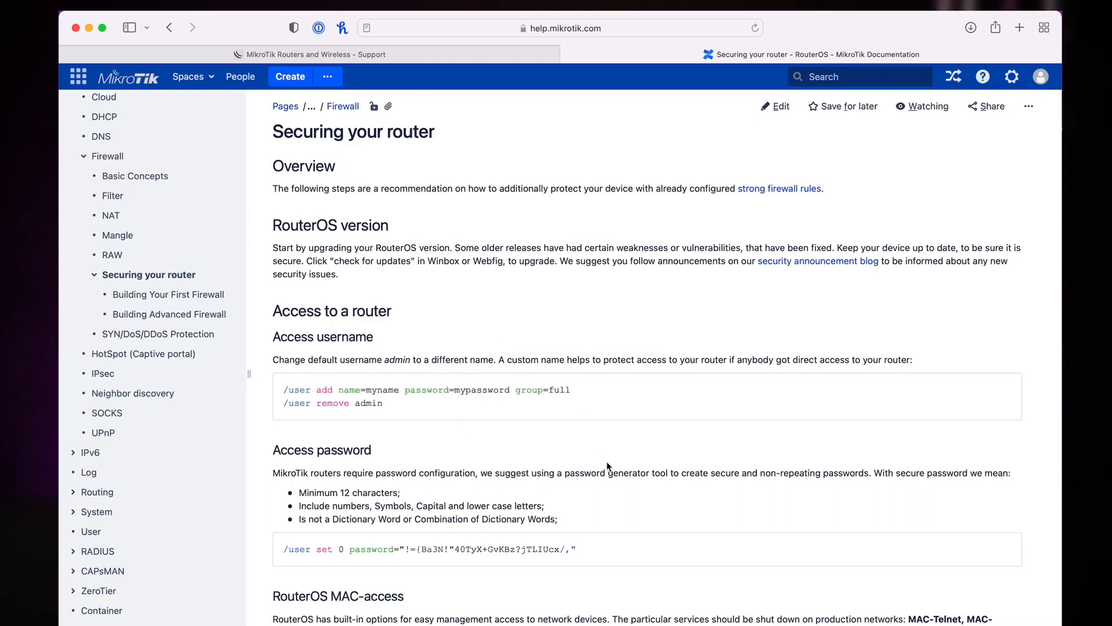
- Read through the Securing your router article and its Building Your First Firewall subpage down to the LAN device protection rules
{"action": "scroll", "coordinate": [607, 461], "scroll_direction": "down", "scroll_amount": 15}
{"action": "scroll", "coordinate": [607, 461], "scroll_direction": "down", "scroll_amount": 6}
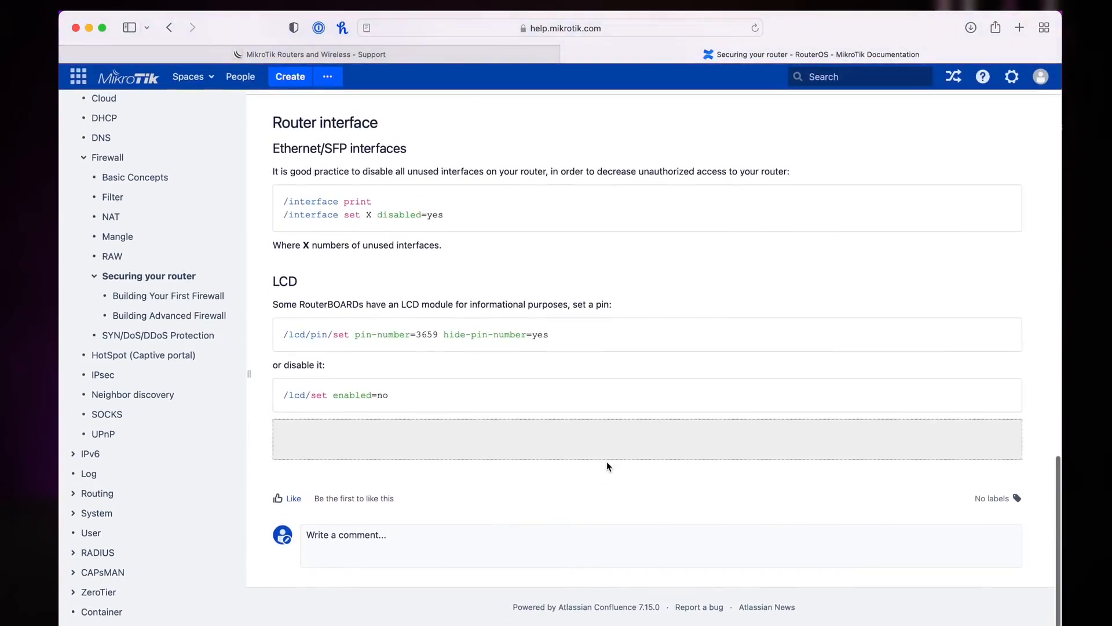
{"action": "left_click", "coordinate": [178, 298]}
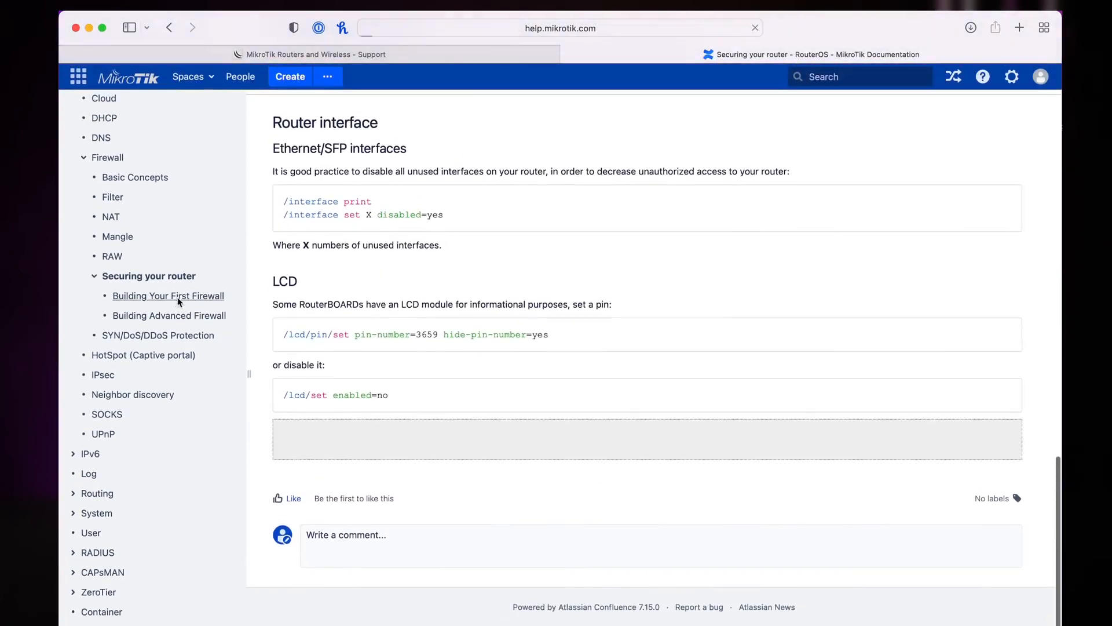
{"action": "scroll", "coordinate": [626, 360], "scroll_direction": "down", "scroll_amount": 20}
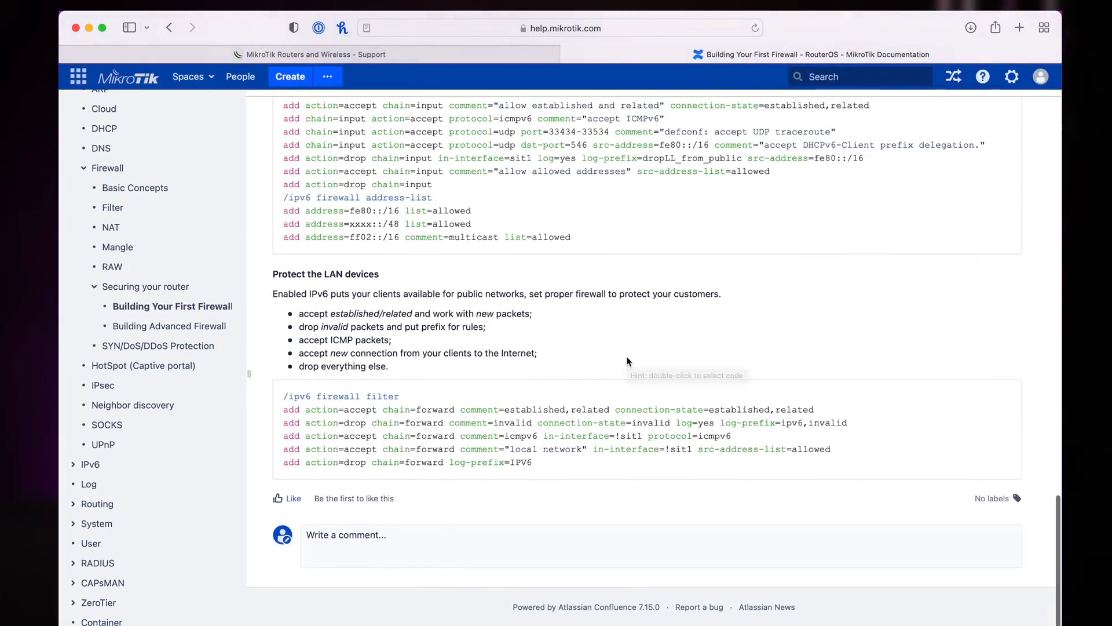
- Open the Building Advanced Firewall article and read through its example rules down to the RAW filtering address lists
{"action": "left_click", "coordinate": [154, 328]}
{"action": "scroll", "coordinate": [708, 388], "scroll_direction": "down", "scroll_amount": 15}
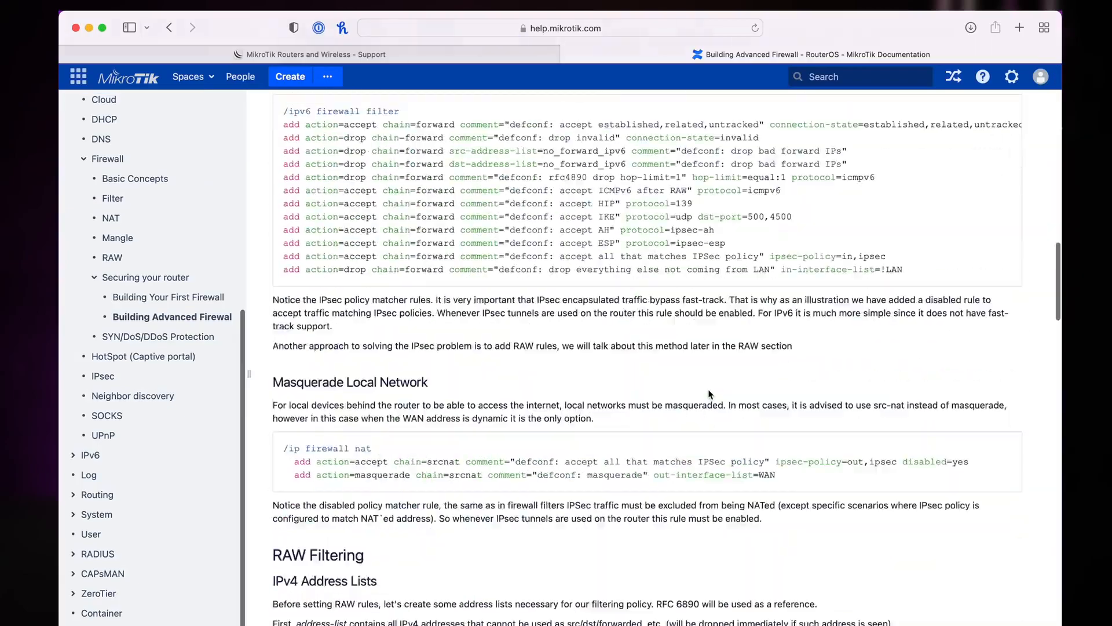
{"action": "scroll", "coordinate": [710, 394], "scroll_direction": "down", "scroll_amount": 9}
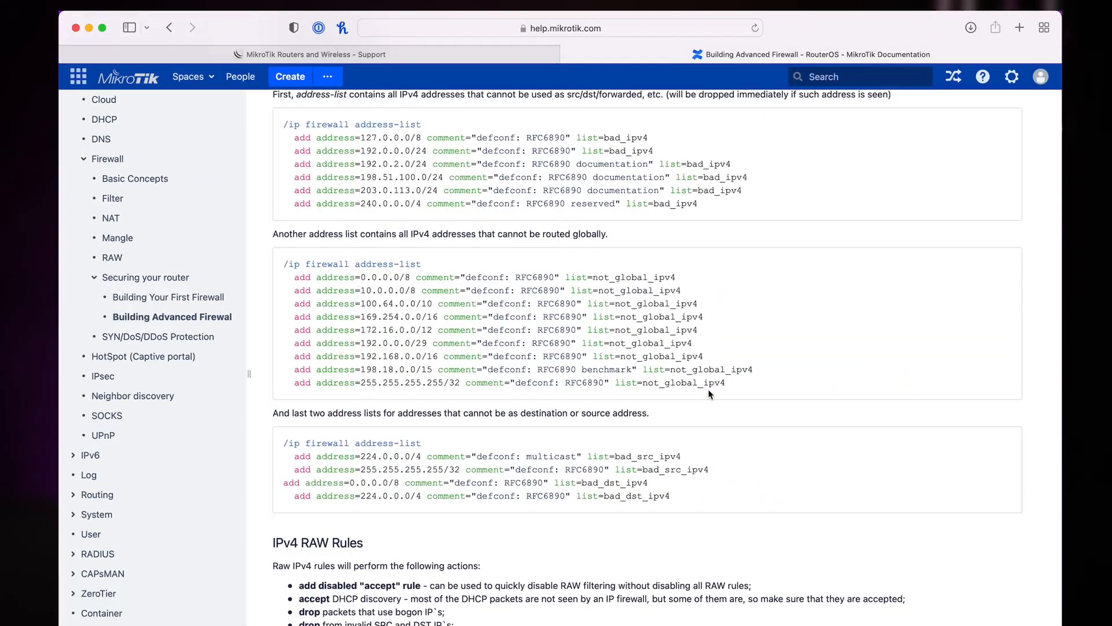